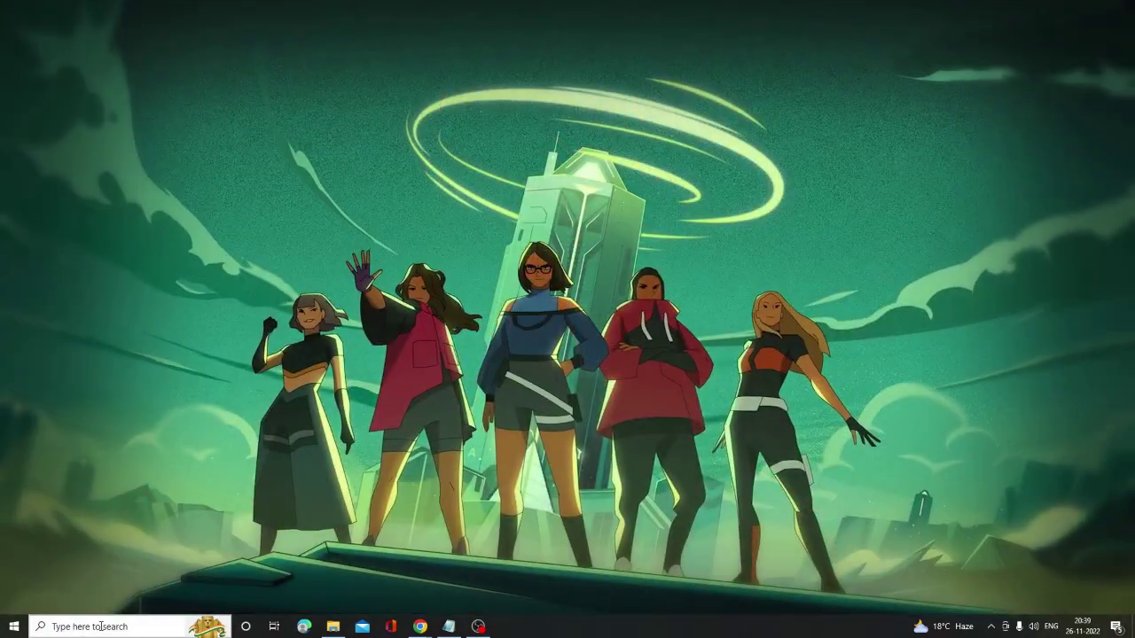
Step: Launch ncpa.cpl and open the Wi-Fi connection's Properties dialog from Network Connections
left_click(100, 627)
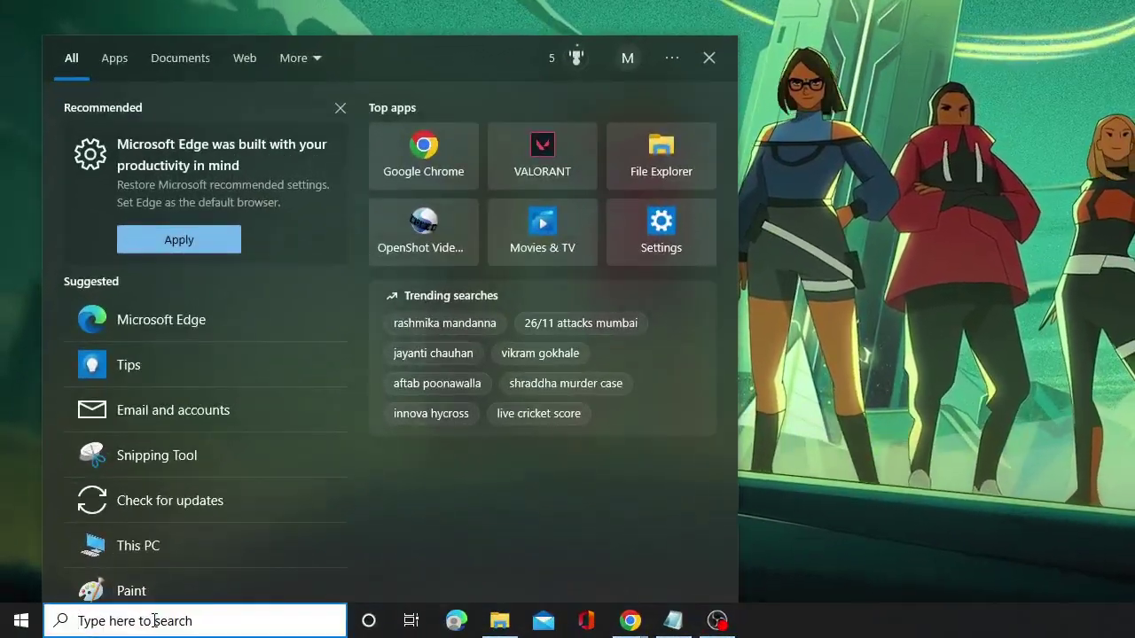
type("nc")
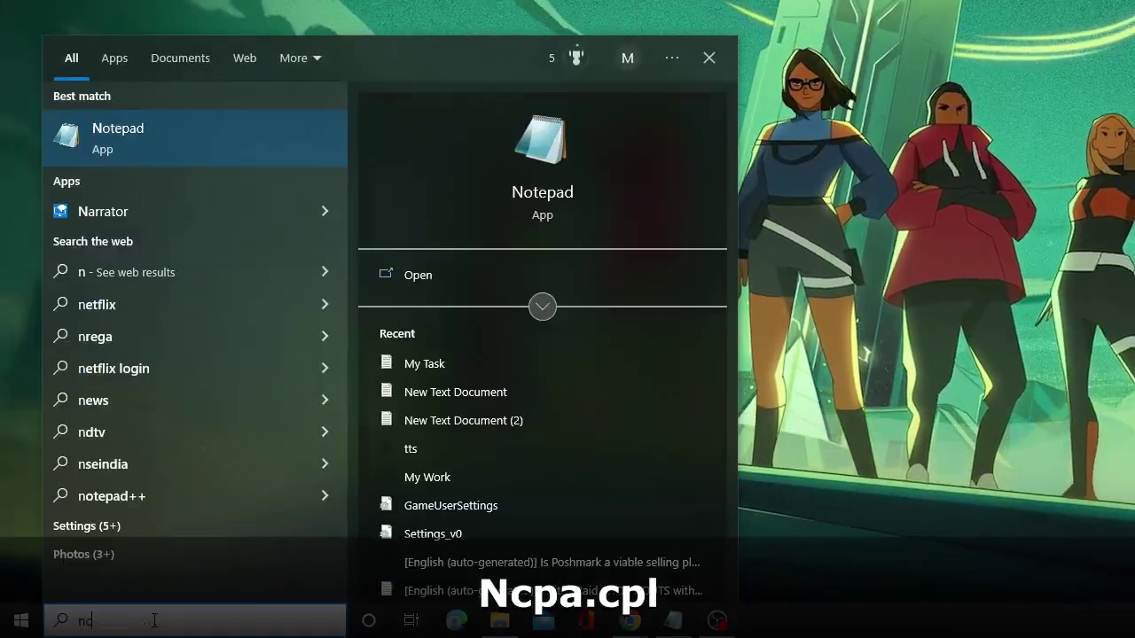
type("pa.cpl")
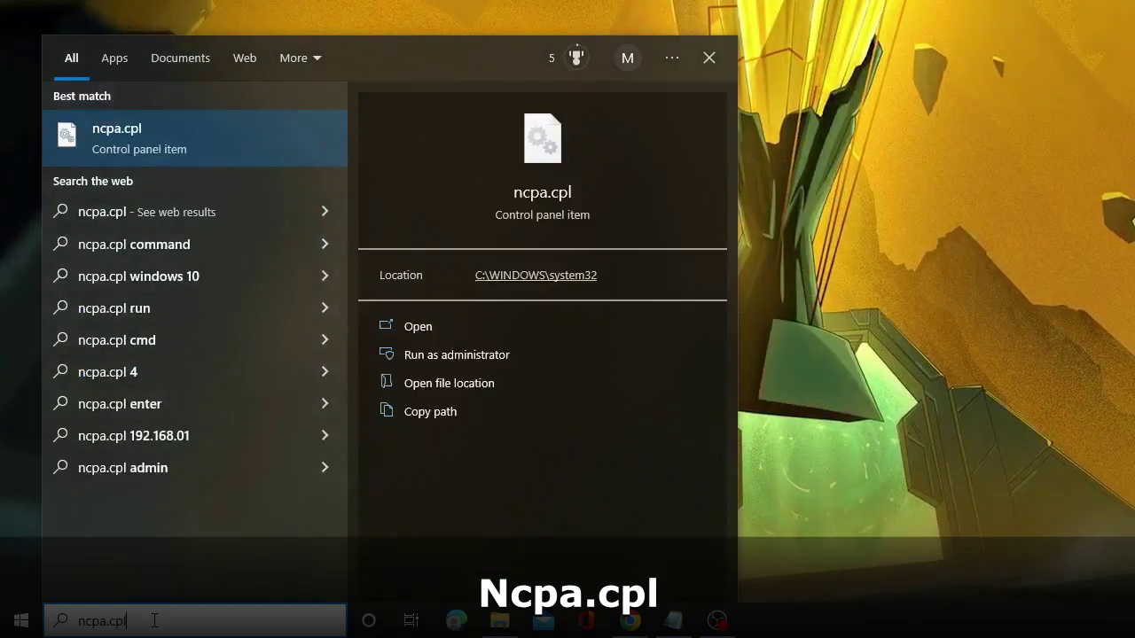
key("Return")
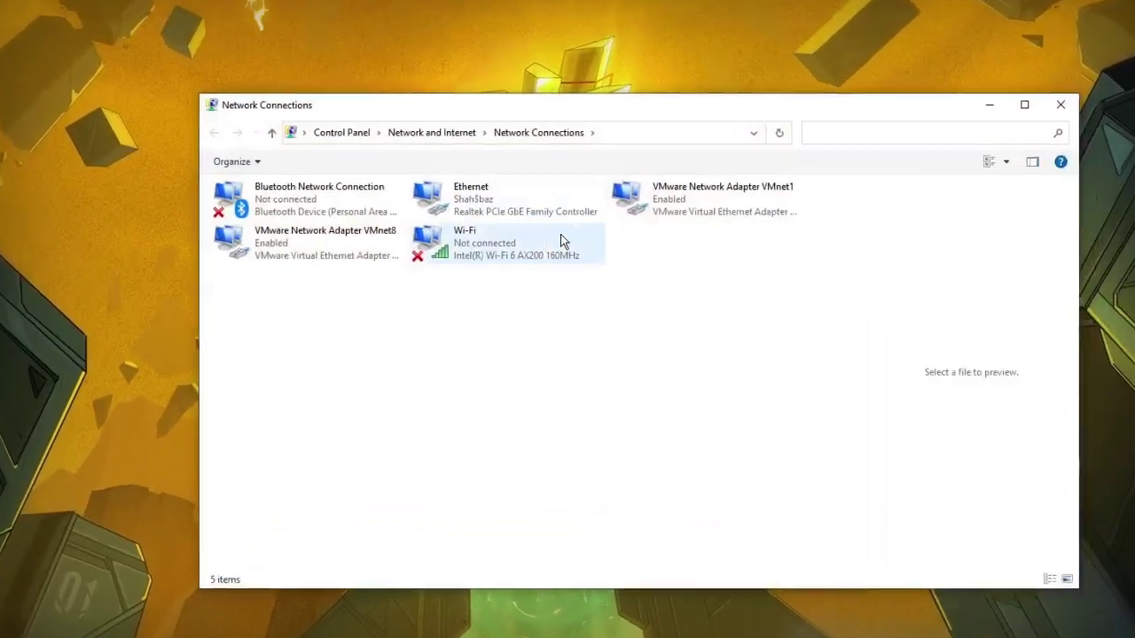
left_click(620, 228)
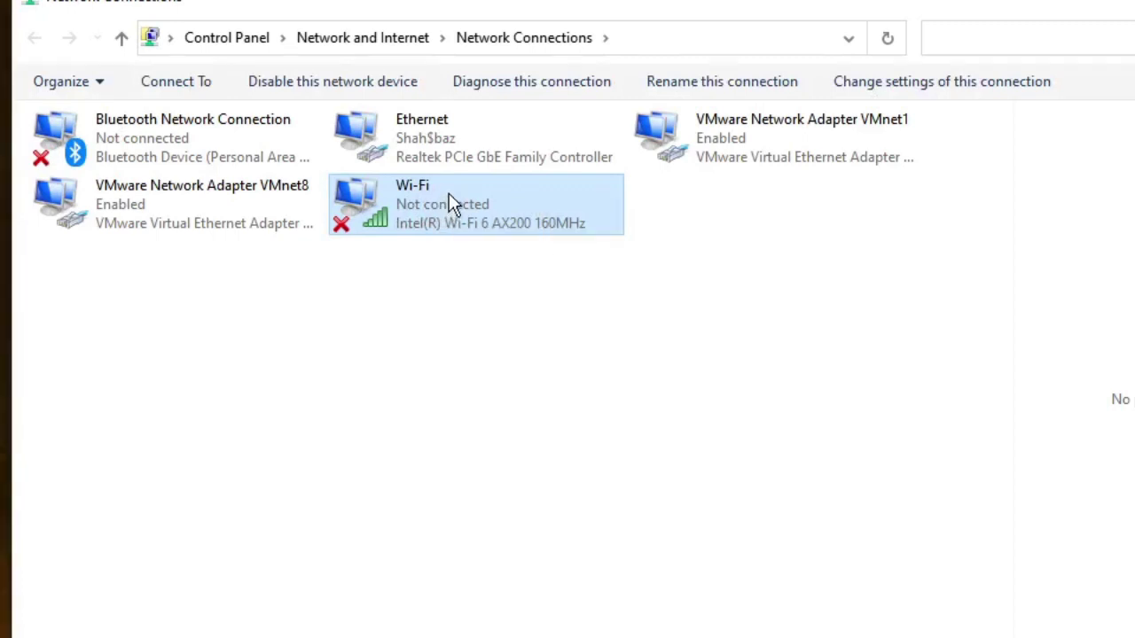
right_click(449, 196)
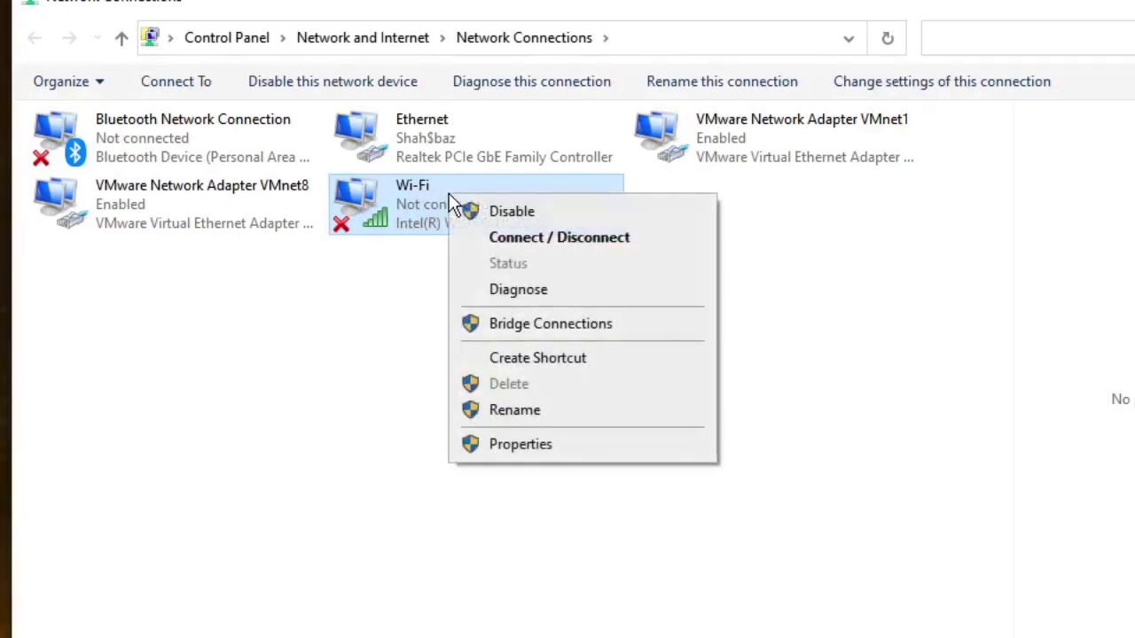
left_click(540, 450)
left_click_drag(257, 103, 543, 49)
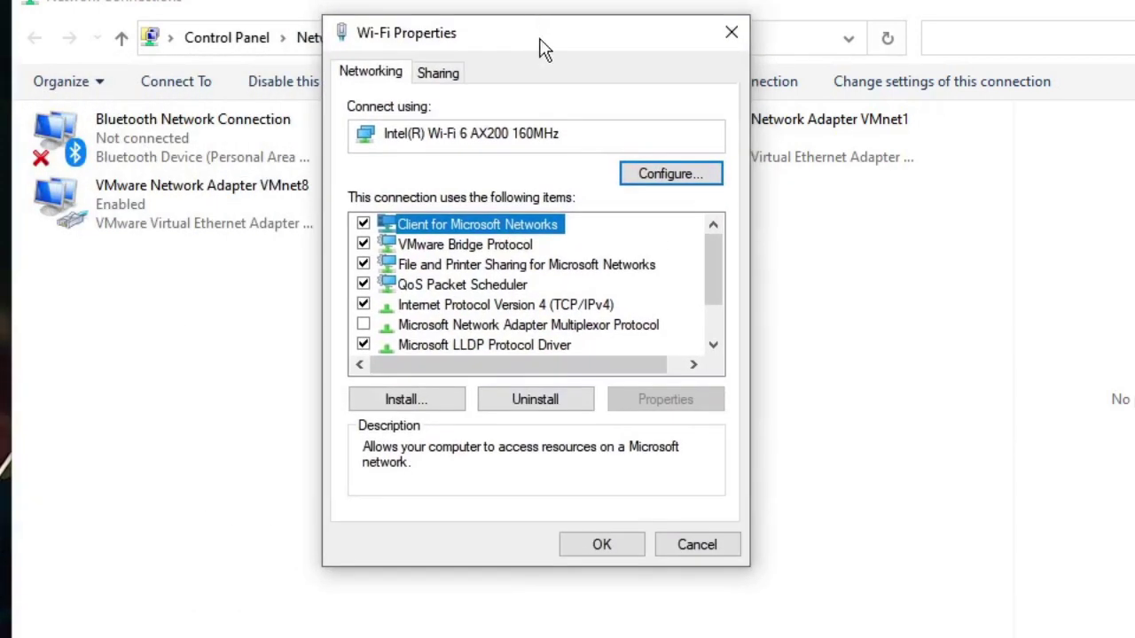
Step: Open the adapter's Advanced properties and keep 802.11a/b/g Wireless Mode at Dual Band 802.11a/b/g
left_click(667, 178)
left_click_drag(564, 16, 742, 43)
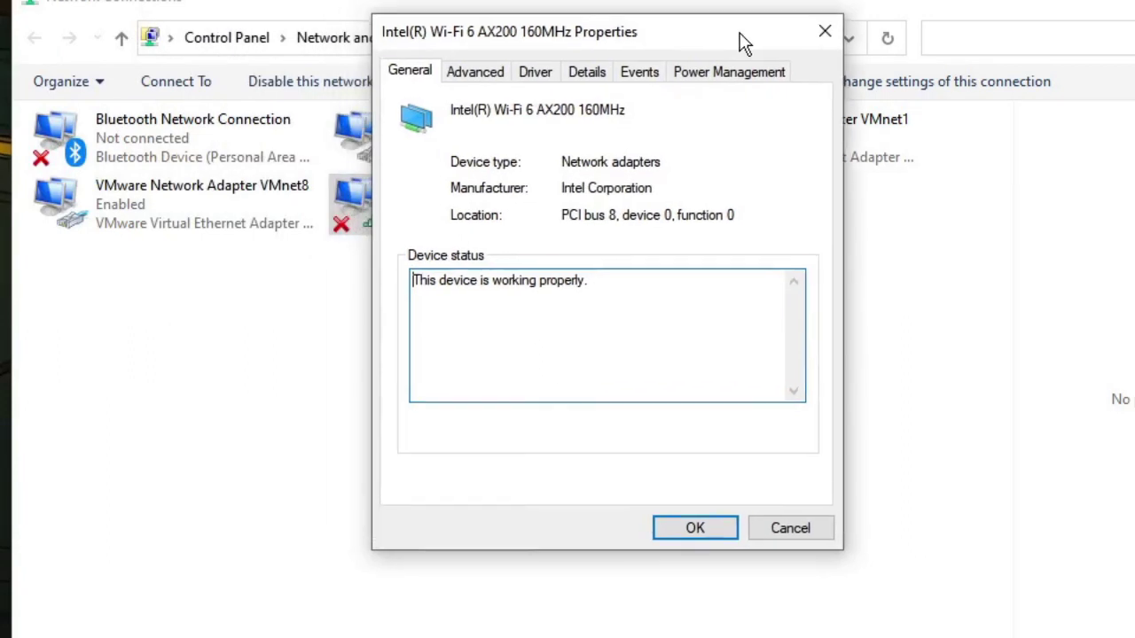
left_click(483, 74)
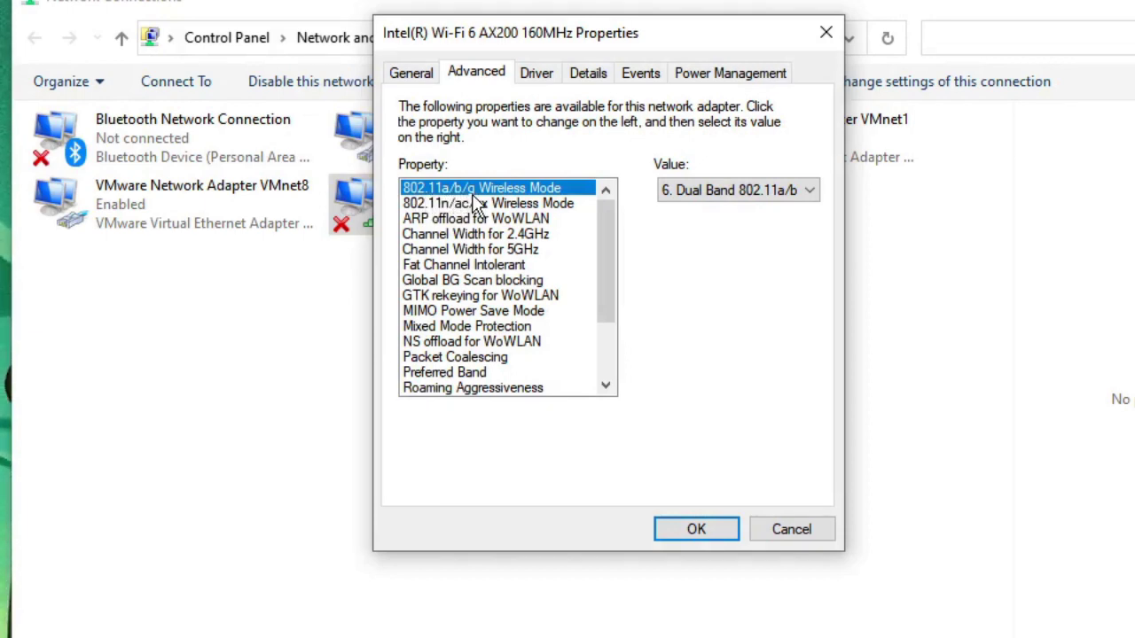
left_click(727, 195)
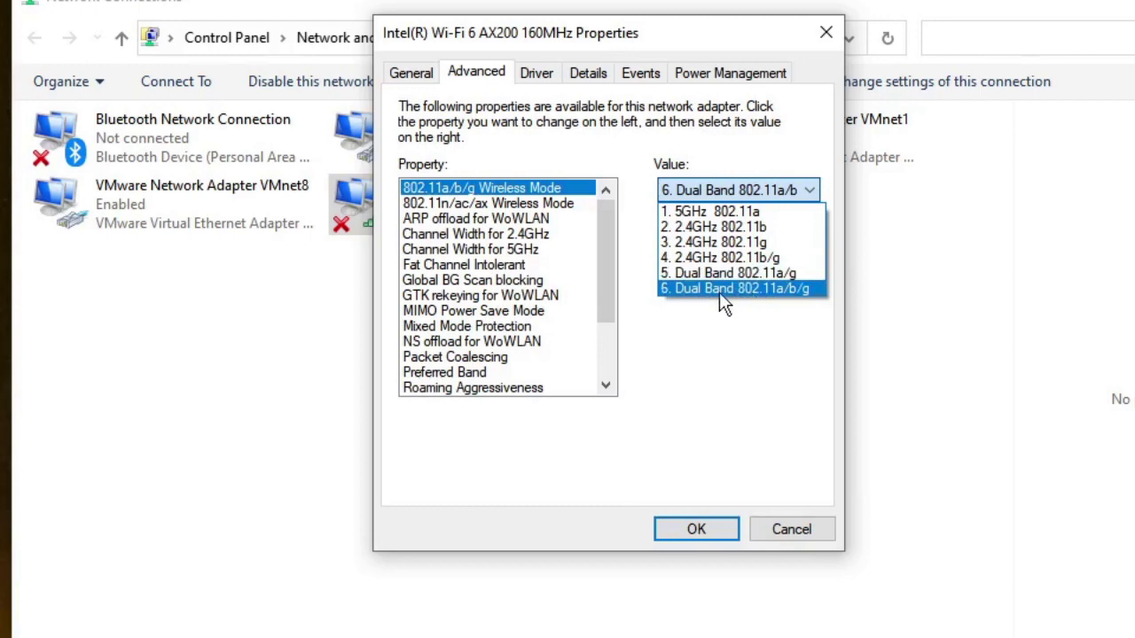
left_click(744, 288)
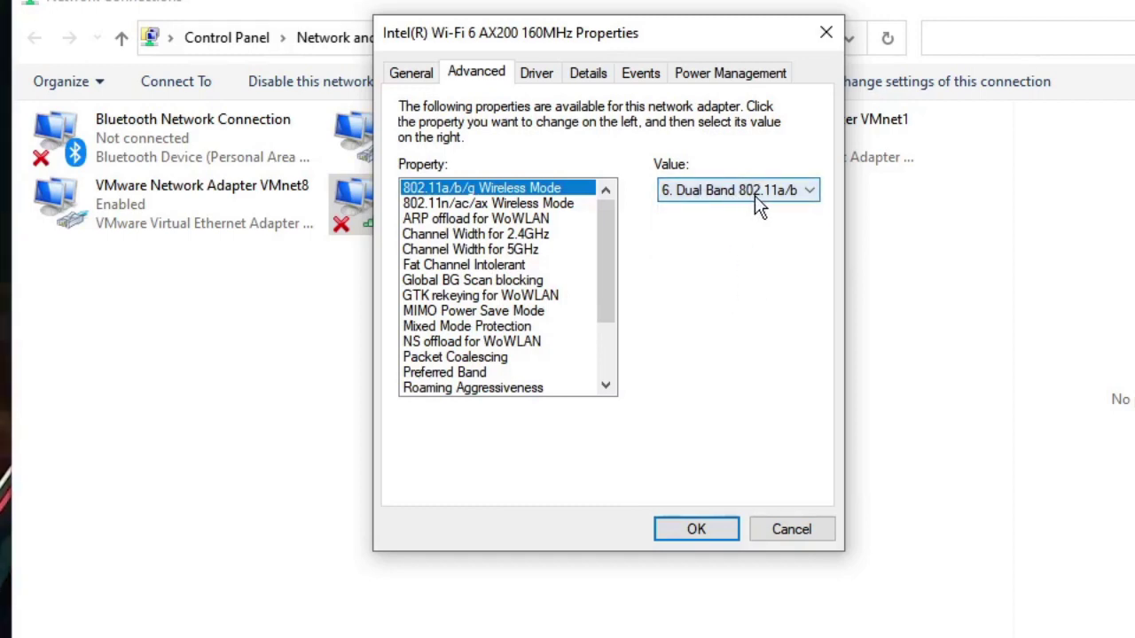
Step: Keep both the 2.4GHz and 5GHz Channel Width settings at Auto
left_click(524, 220)
left_click(493, 236)
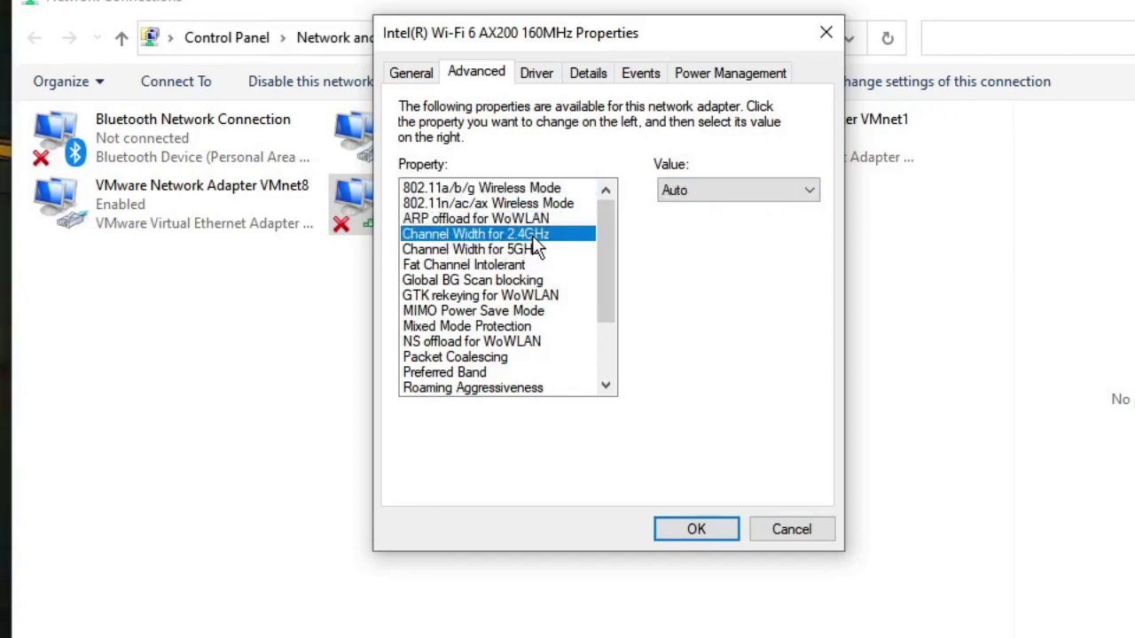
left_click(676, 194)
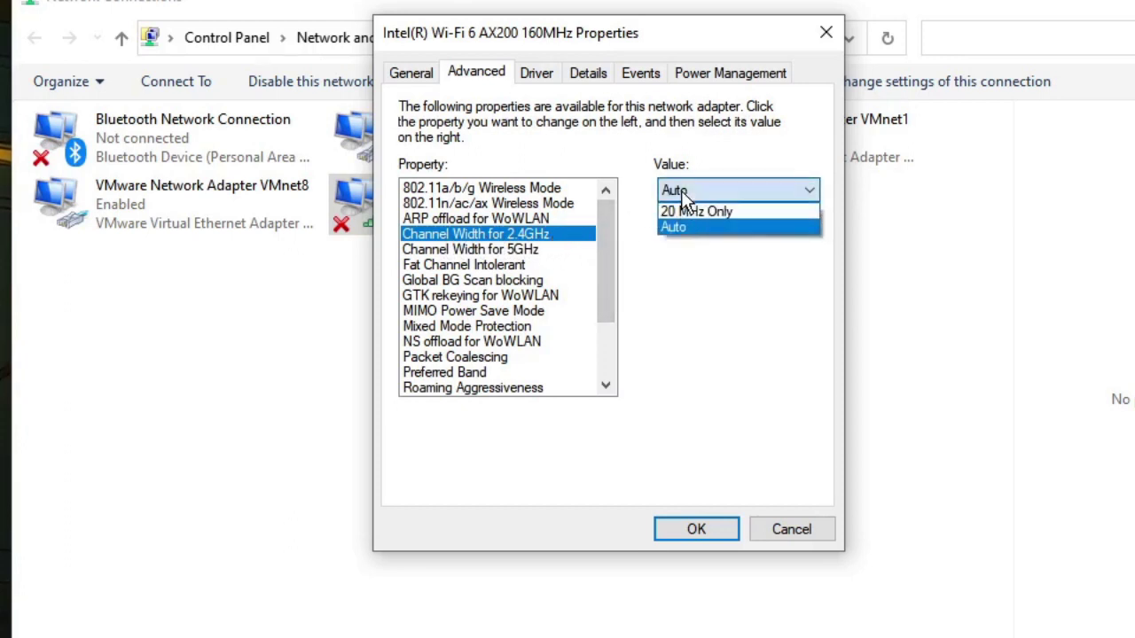
left_click(681, 227)
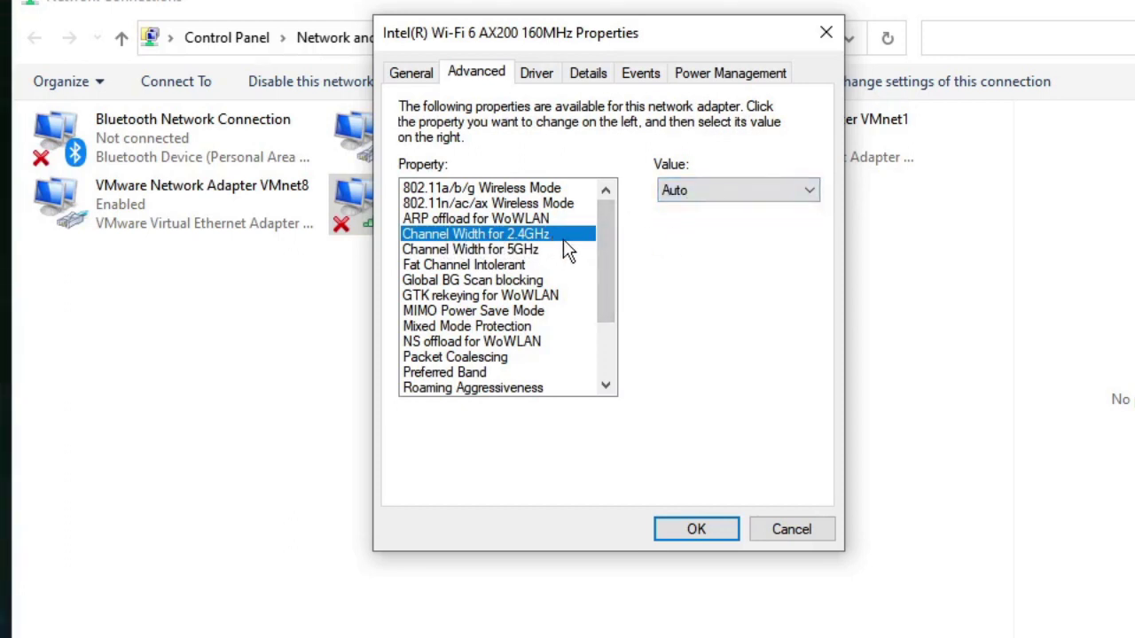
left_click(488, 253)
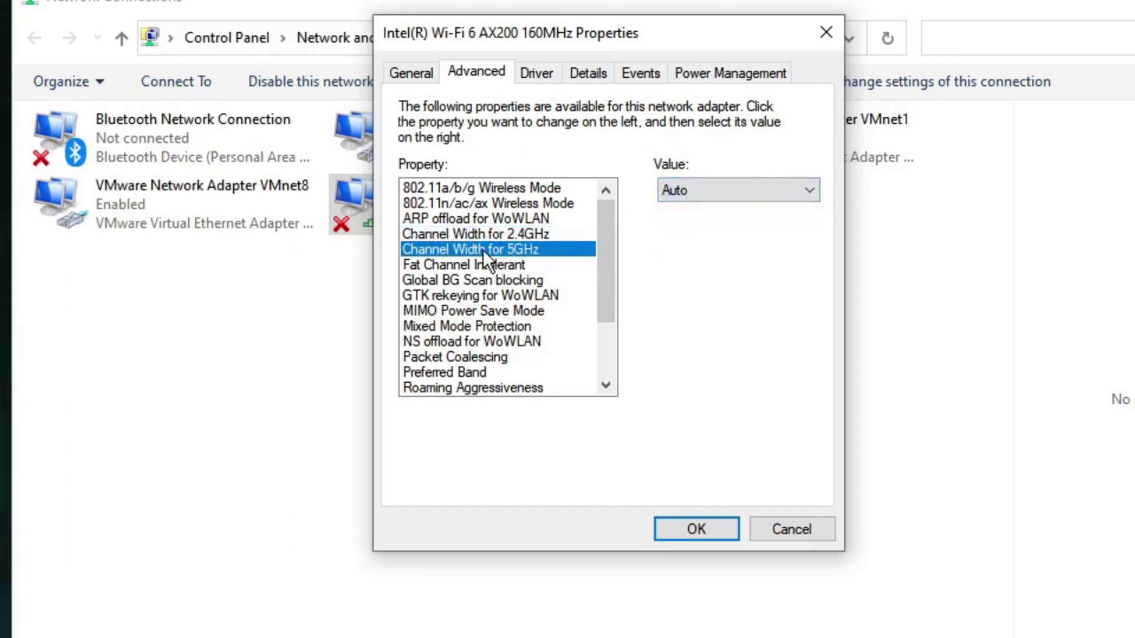
left_click(681, 188)
left_click(686, 226)
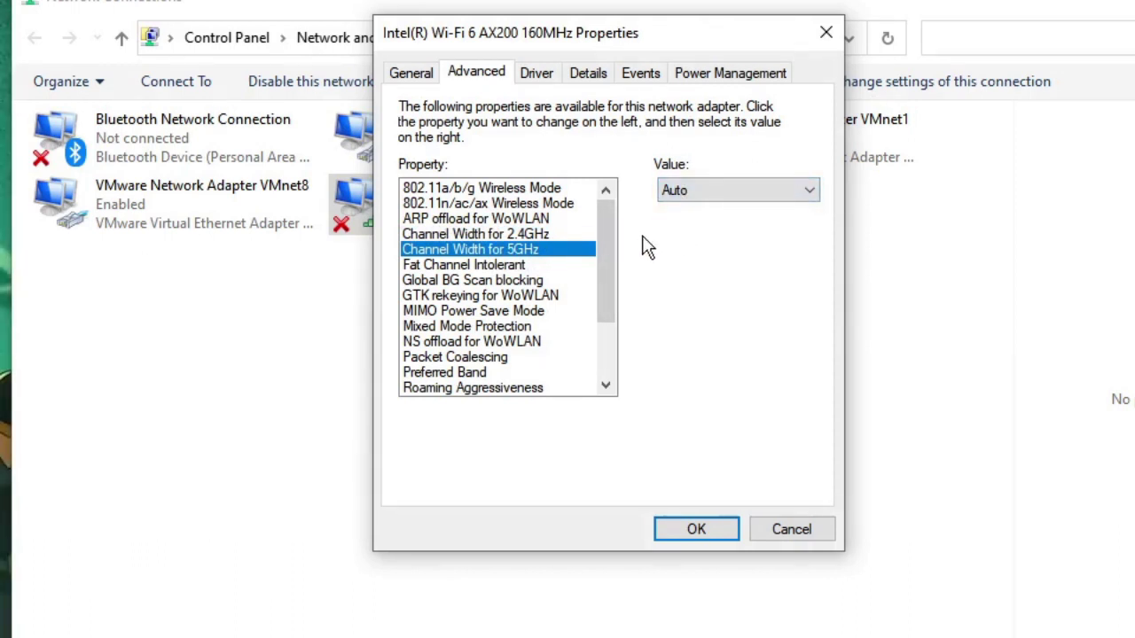
Step: Set Fat Channel Intolerant to Disabled
left_click(506, 266)
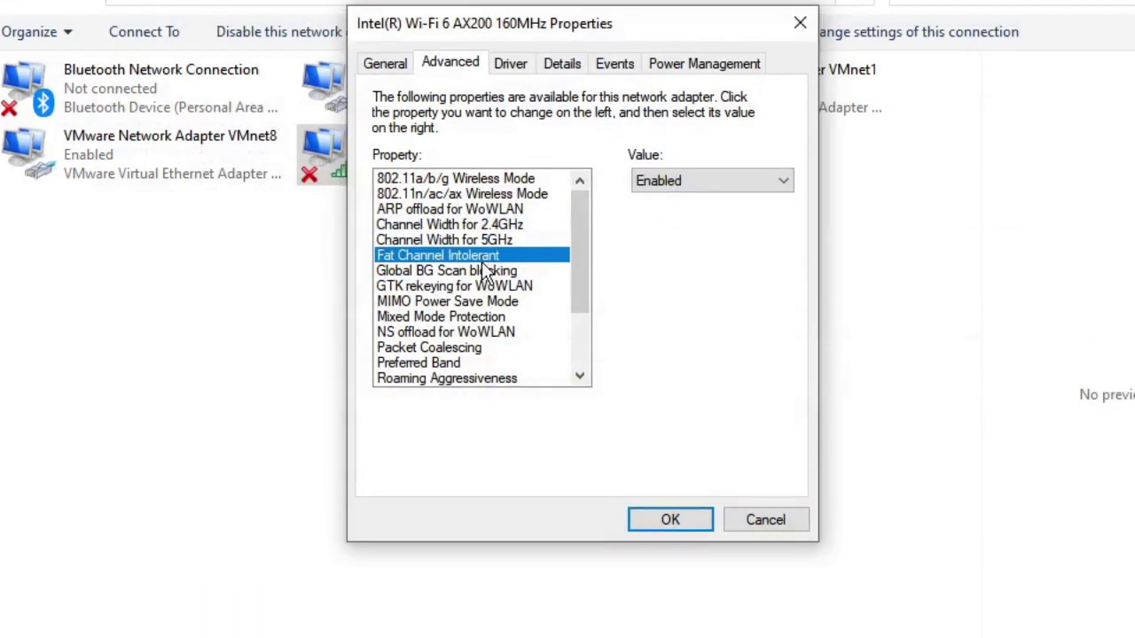
left_click(681, 184)
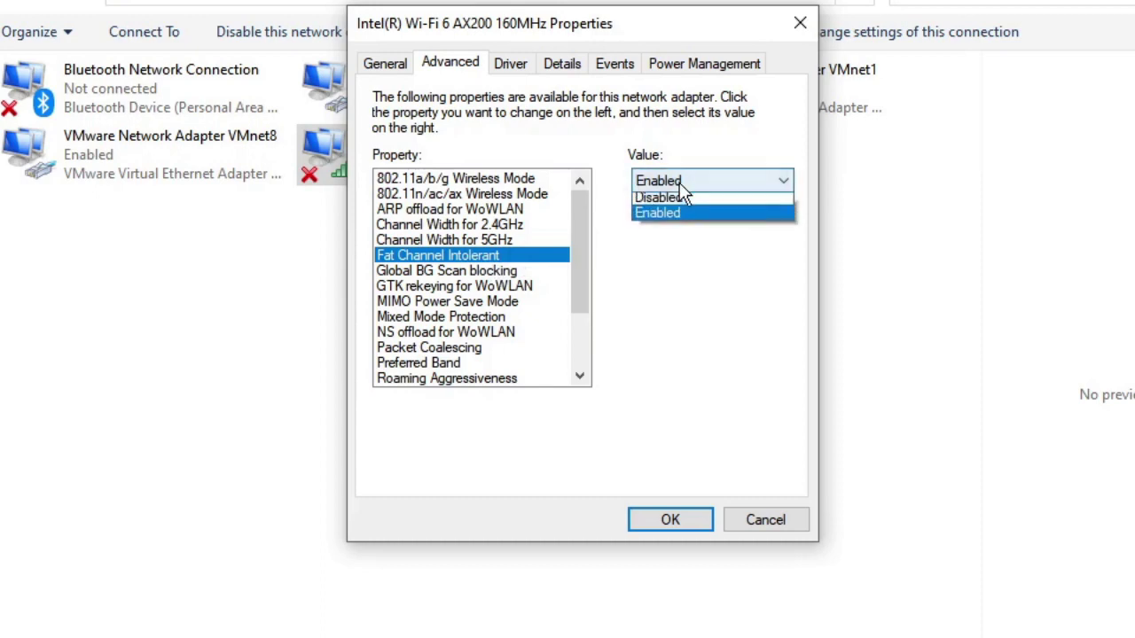
left_click(674, 203)
left_click(456, 286)
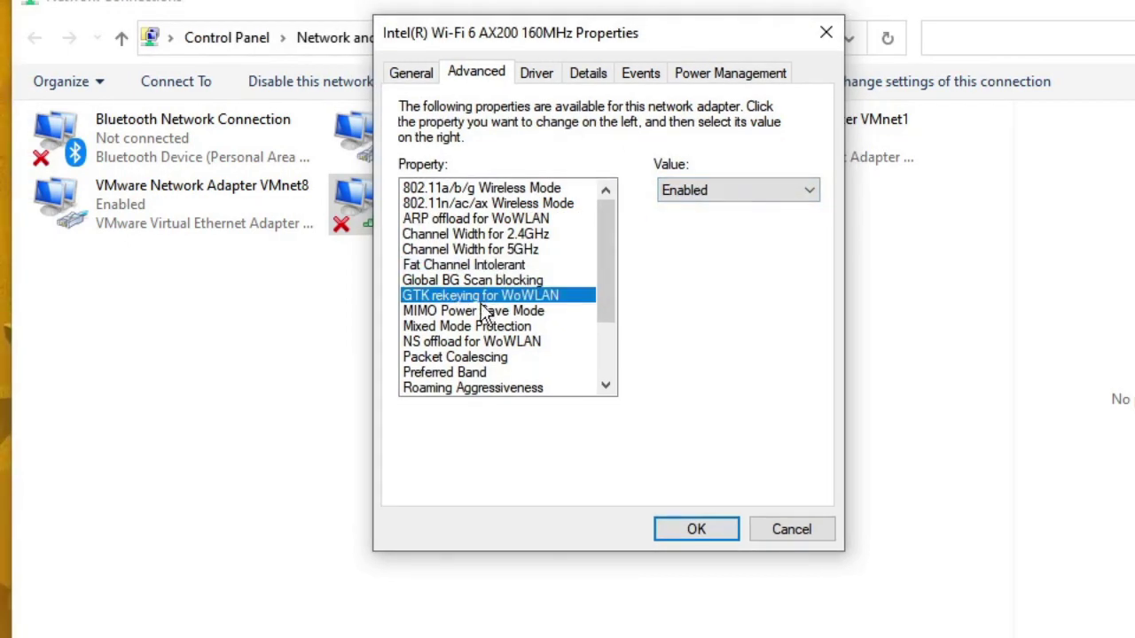
Step: Set Preferred Band to Prefer 5GHz band and Roaming Aggressiveness to Medium-low
left_click(477, 373)
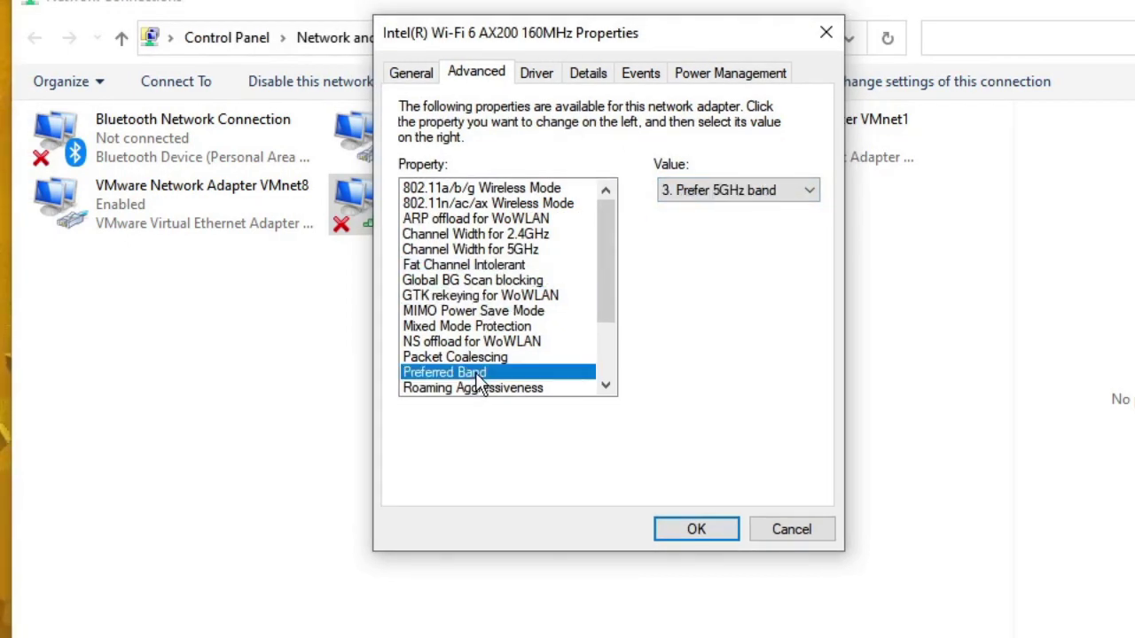
left_click(724, 192)
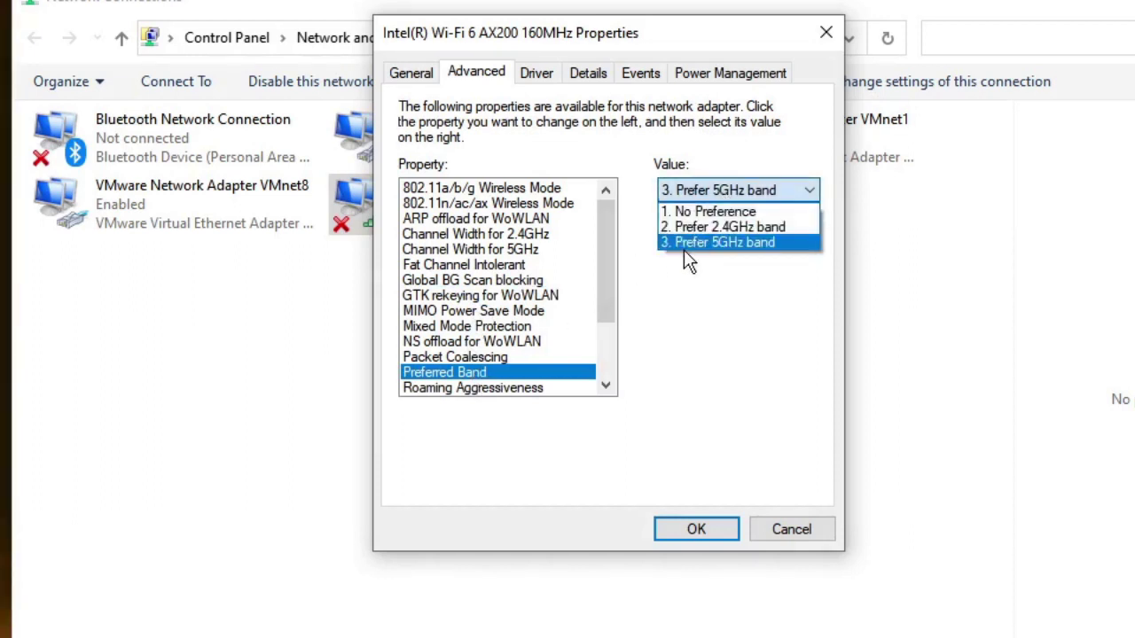
left_click(753, 240)
scroll(544, 299, "down", 2)
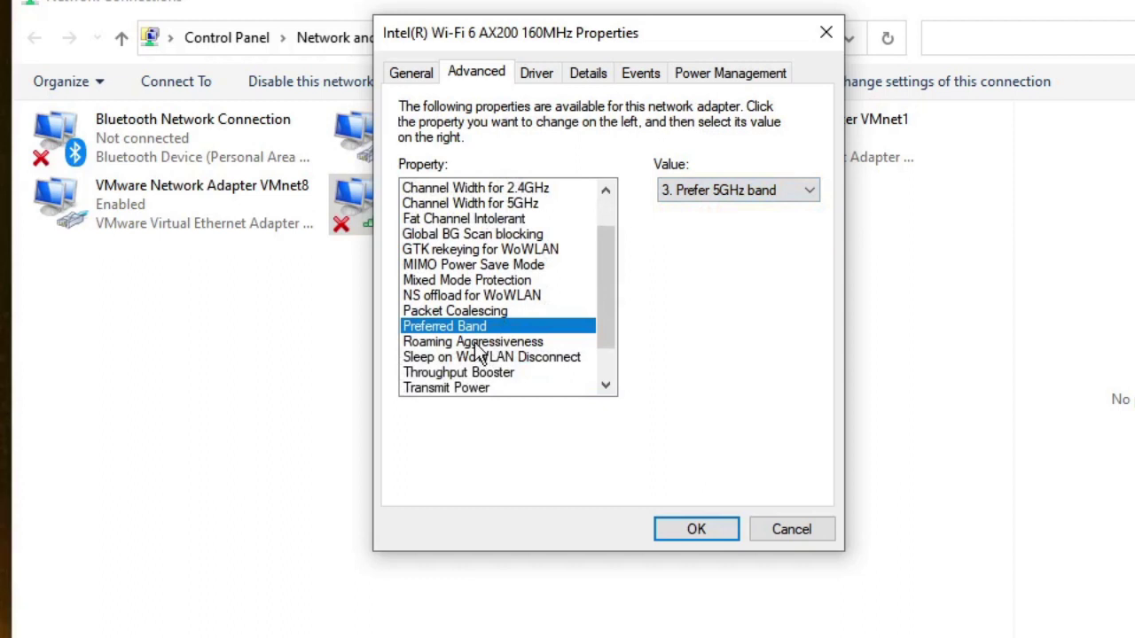
left_click(461, 343)
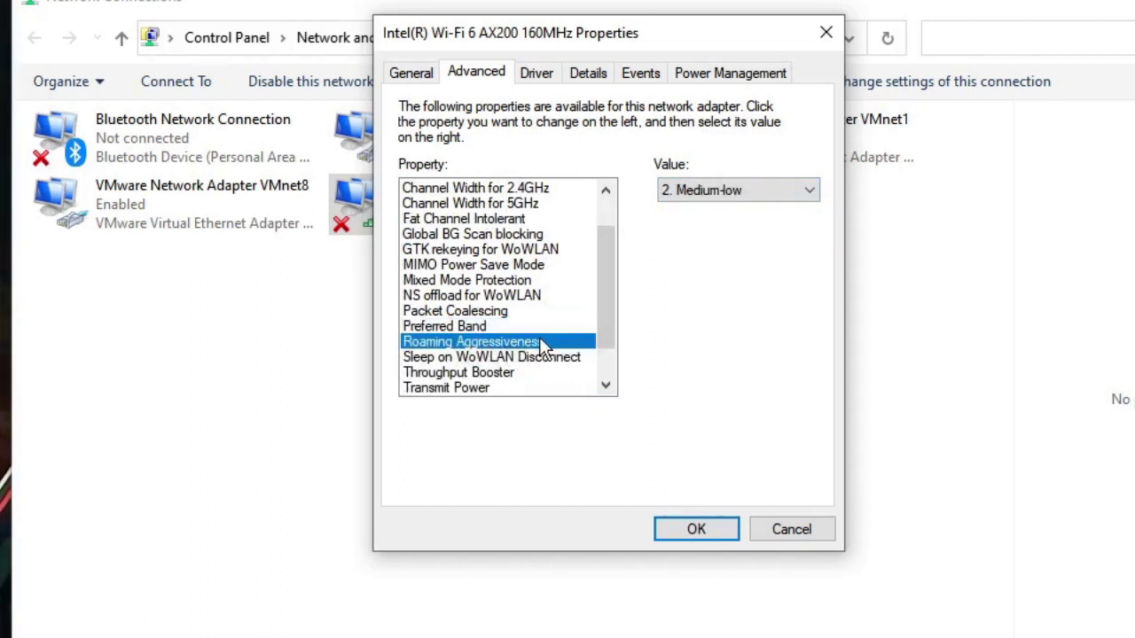
left_click(723, 195)
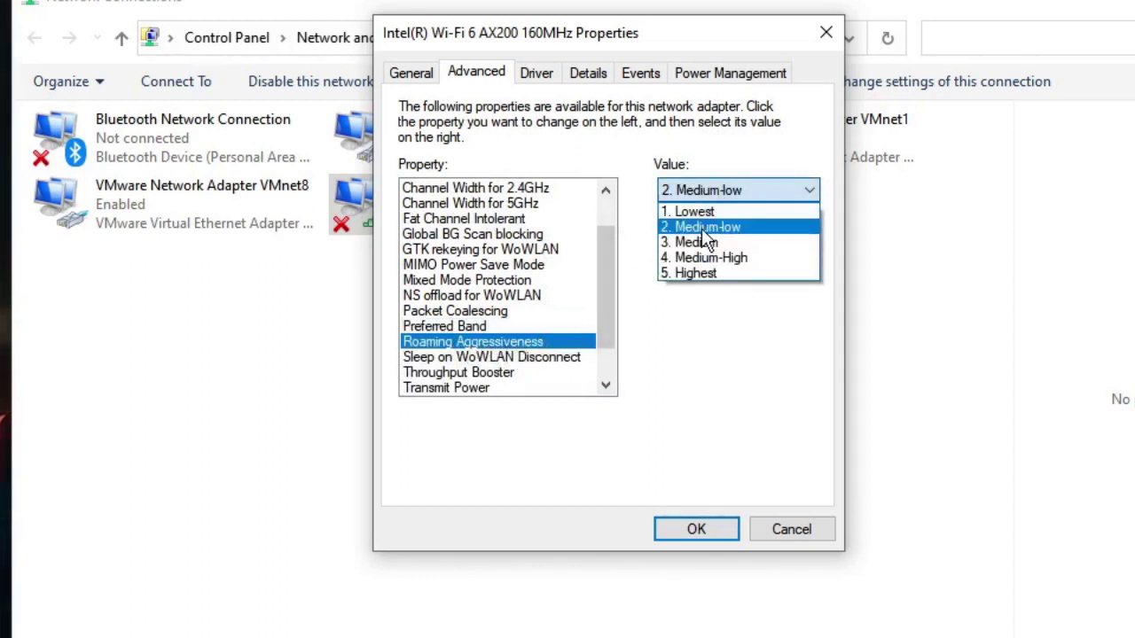
left_click(715, 226)
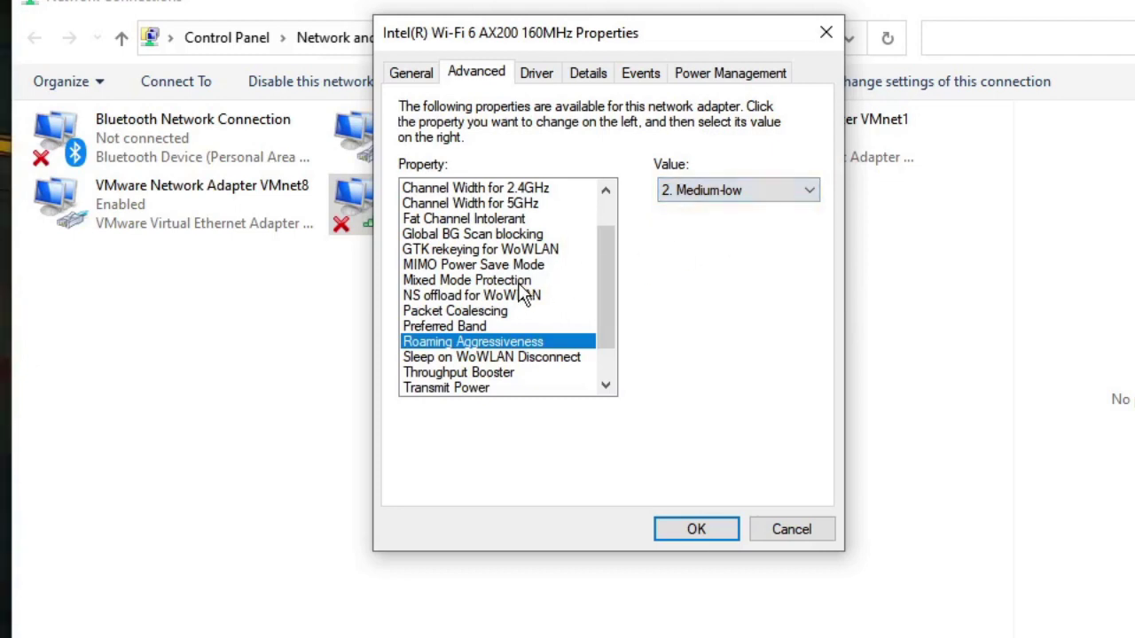
Step: Raise Transmit Power to 5. Highest
scroll(520, 293, "down", 1)
left_click(436, 342)
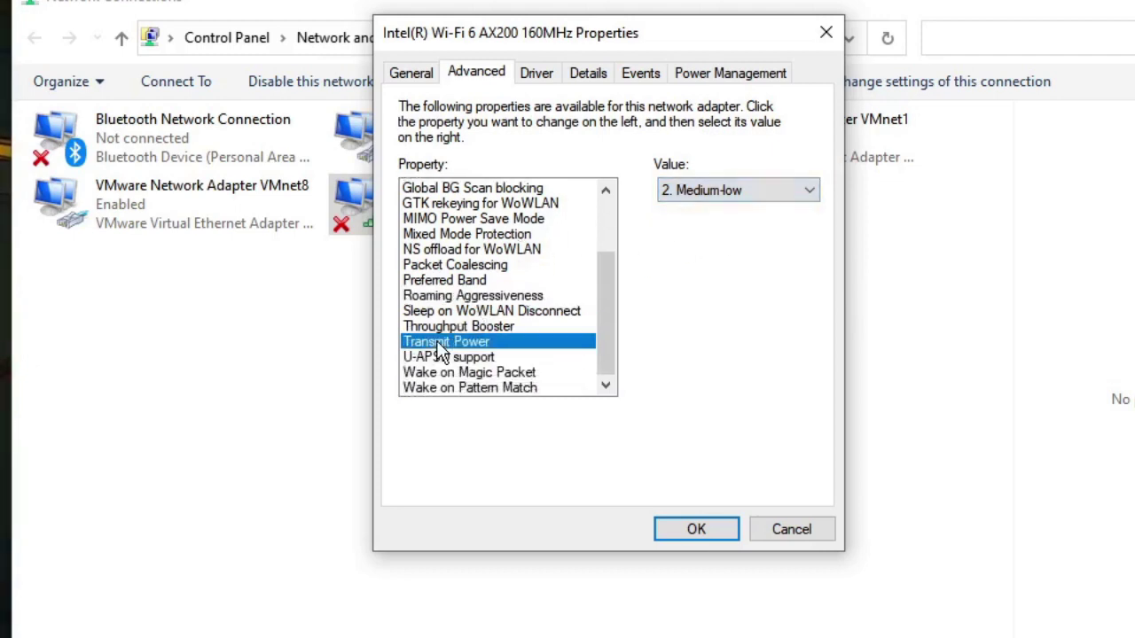
left_click(705, 192)
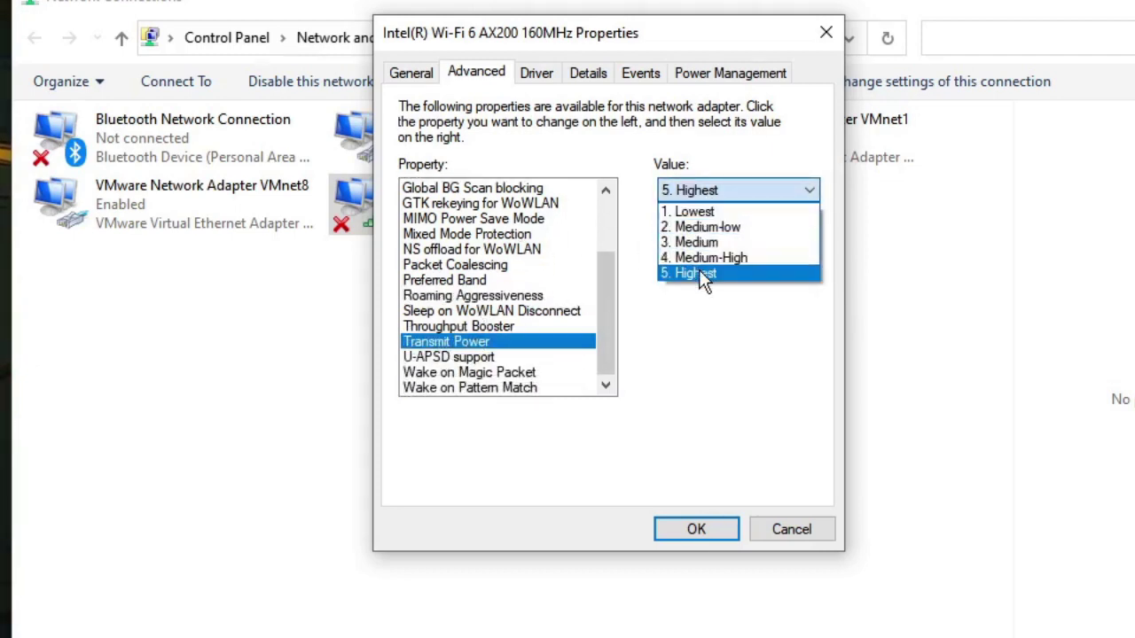
left_click(713, 273)
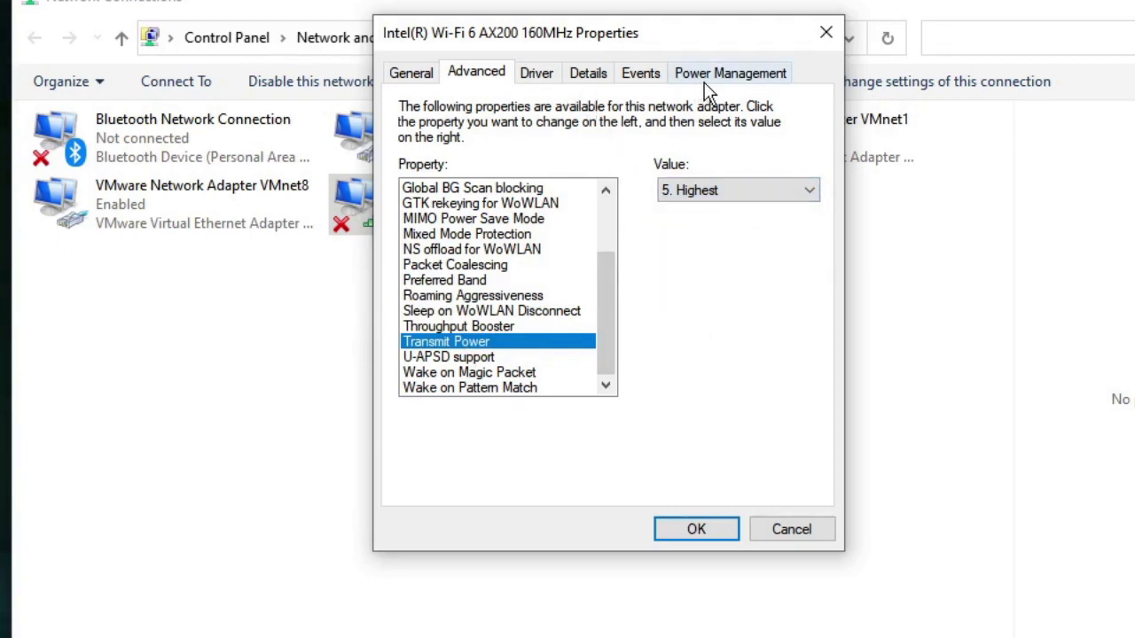
left_click(728, 76)
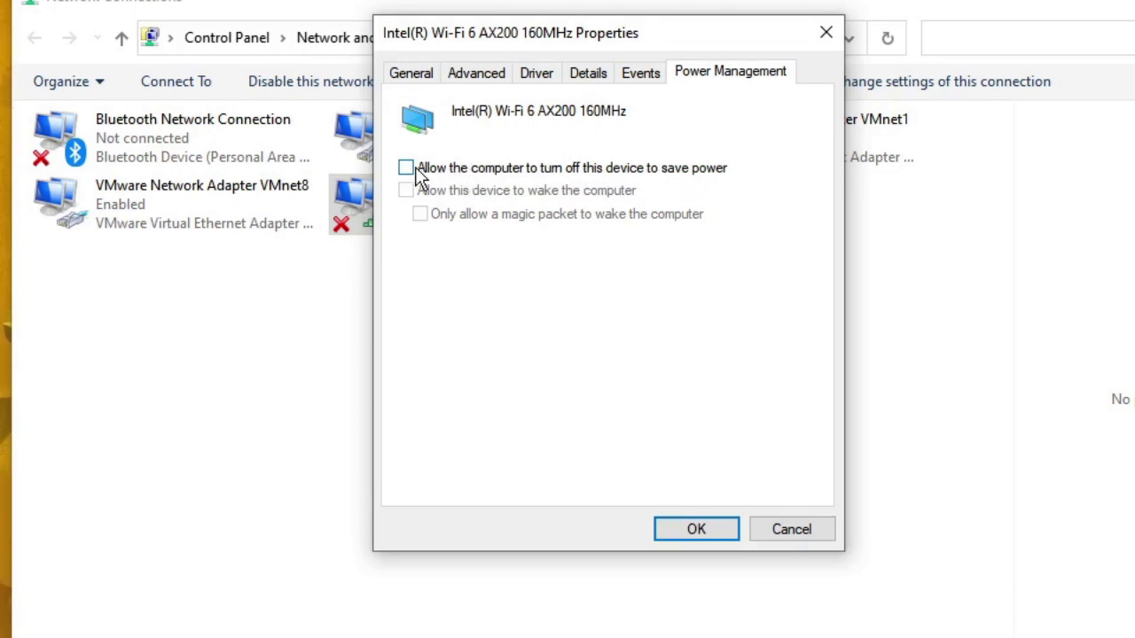
Step: Confirm the Wi-Fi adapter settings with OK and close the Network Connections window
left_click(701, 529)
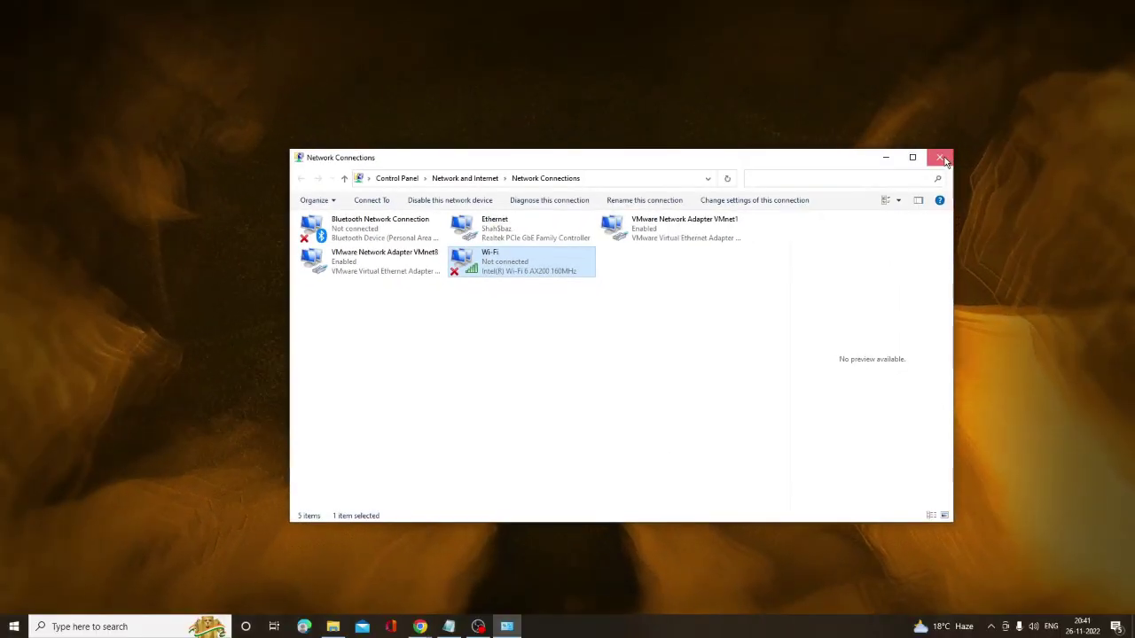
left_click(937, 154)
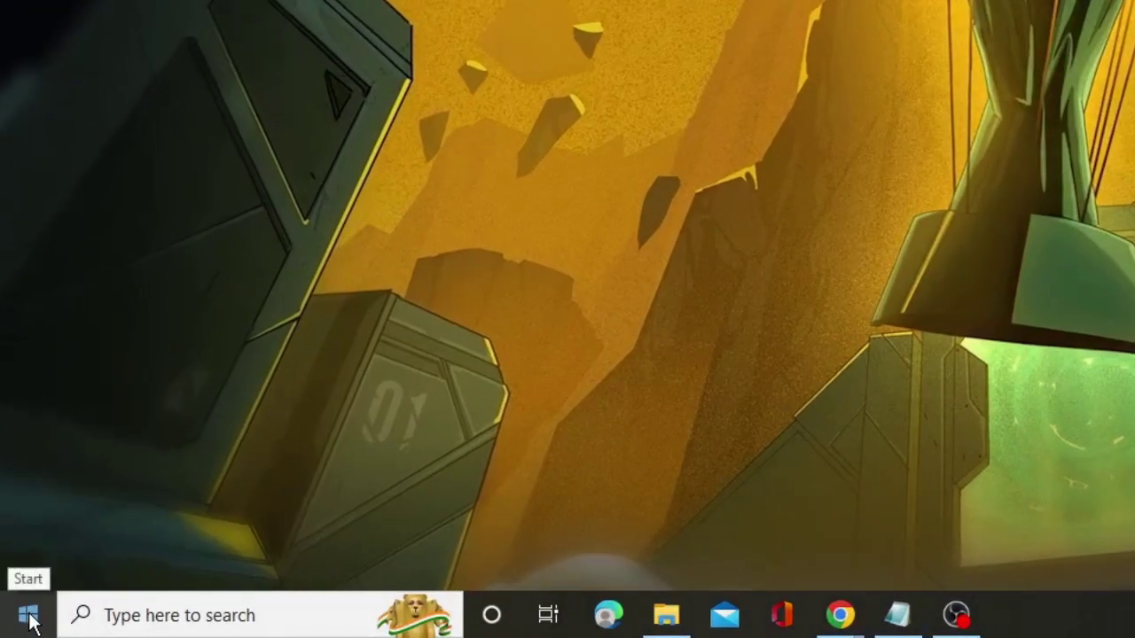
Step: Open Settings from the Win+X menu and go to the Privacy section
right_click(16, 625)
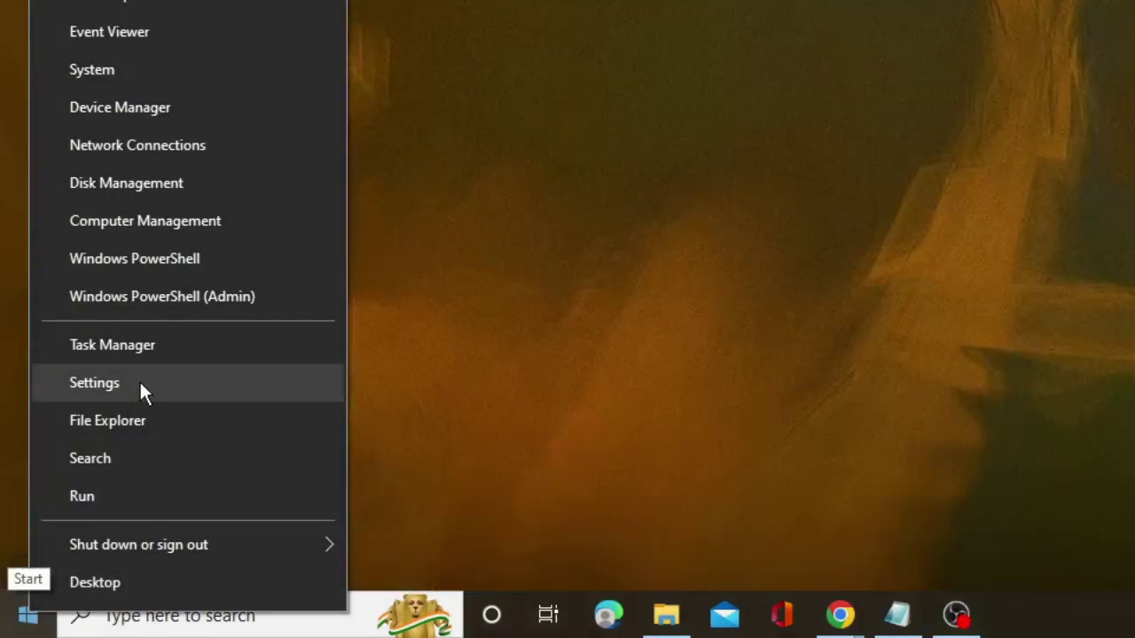
left_click(94, 382)
left_click_drag(692, 64, 630, 64)
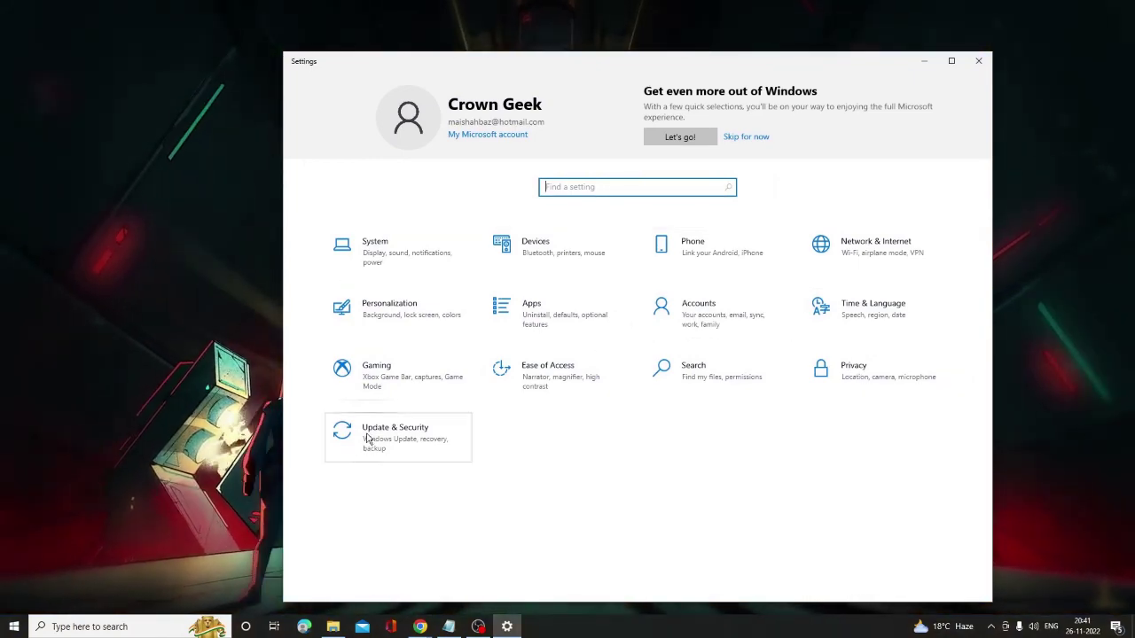
left_click(836, 389)
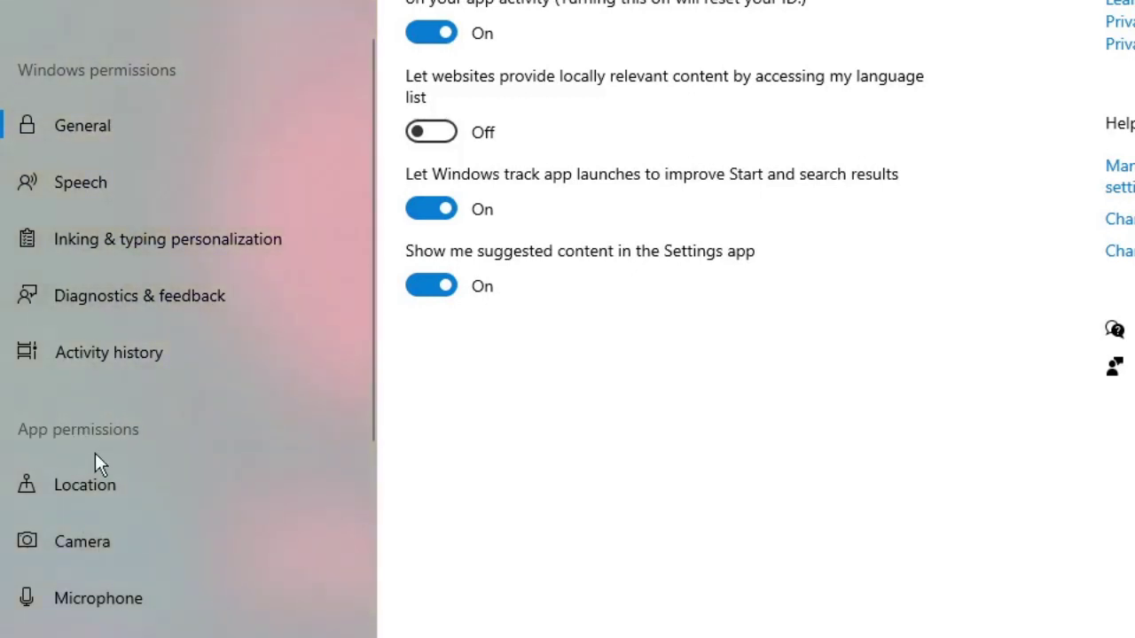
Step: Turn off the three General privacy toggles, online speech recognition and the personal inking dictionary
left_click(435, 33)
left_click(448, 213)
left_click(446, 282)
left_click(206, 186)
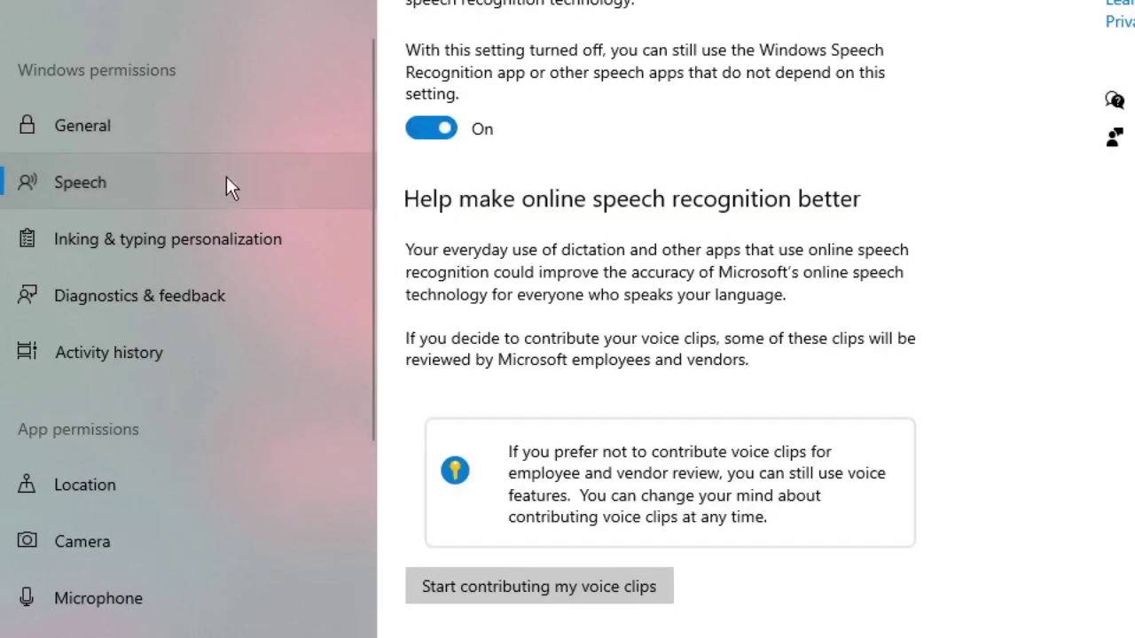
left_click(433, 133)
left_click(219, 235)
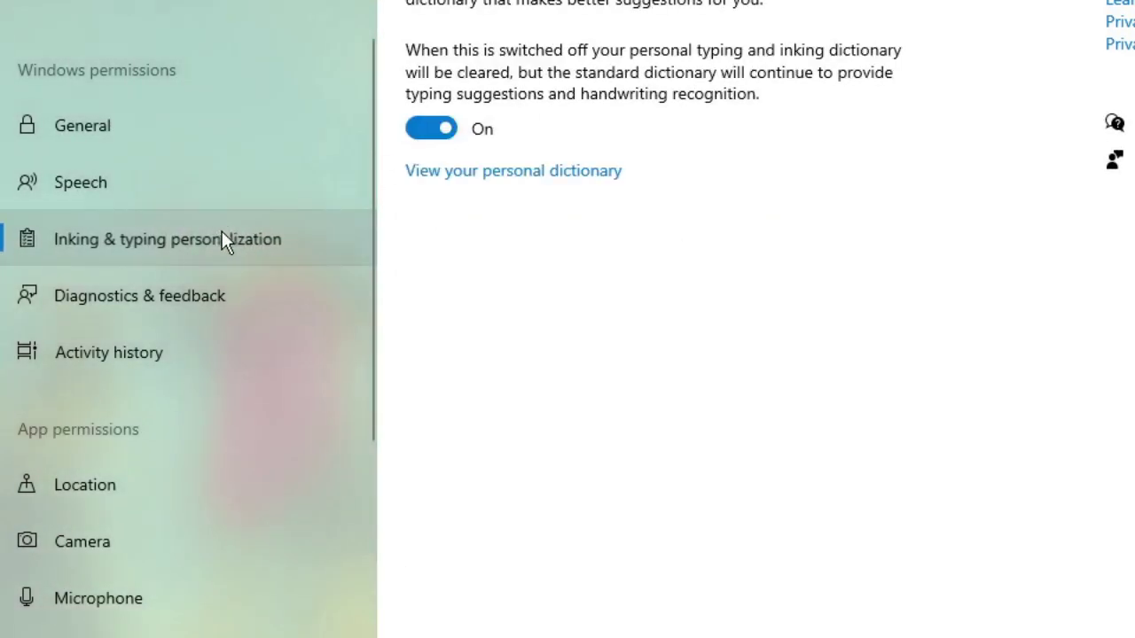
left_click(428, 129)
Step: Review location, camera and microphone permissions, then block app access to notifications
left_click(131, 490)
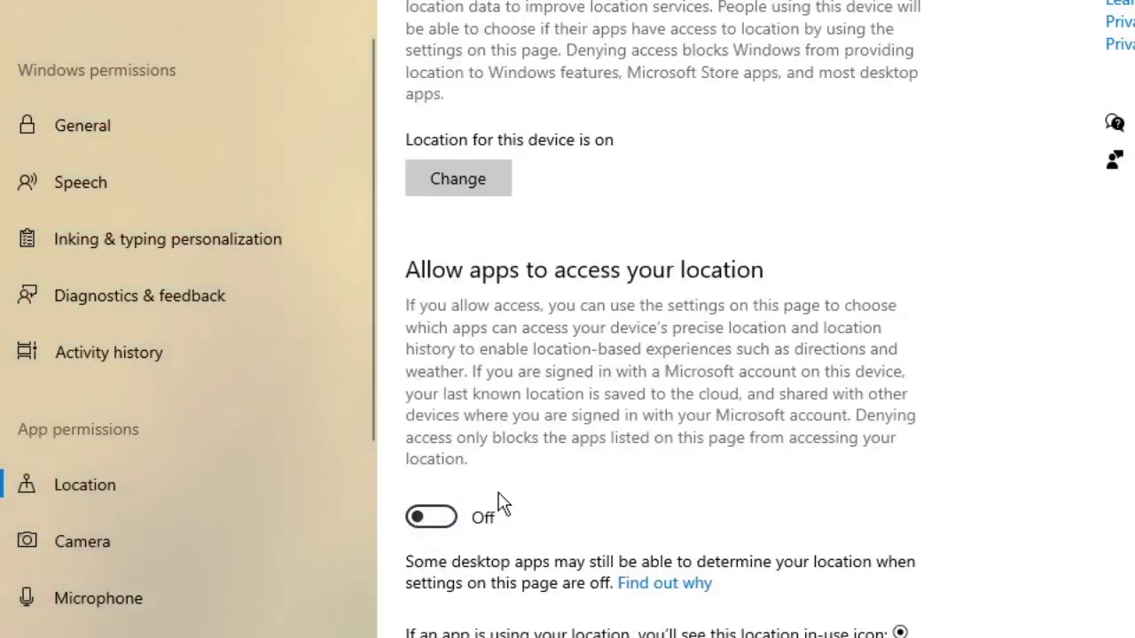
scroll(499, 504, "down", 4)
scroll(116, 426, "down", 2)
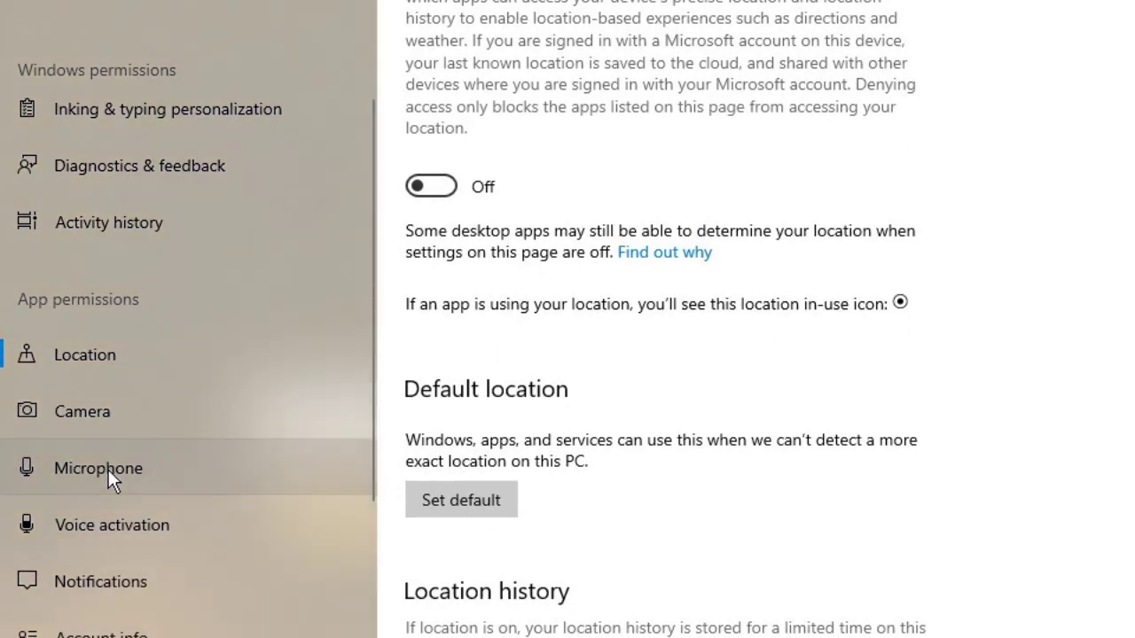
left_click(115, 422)
left_click(127, 468)
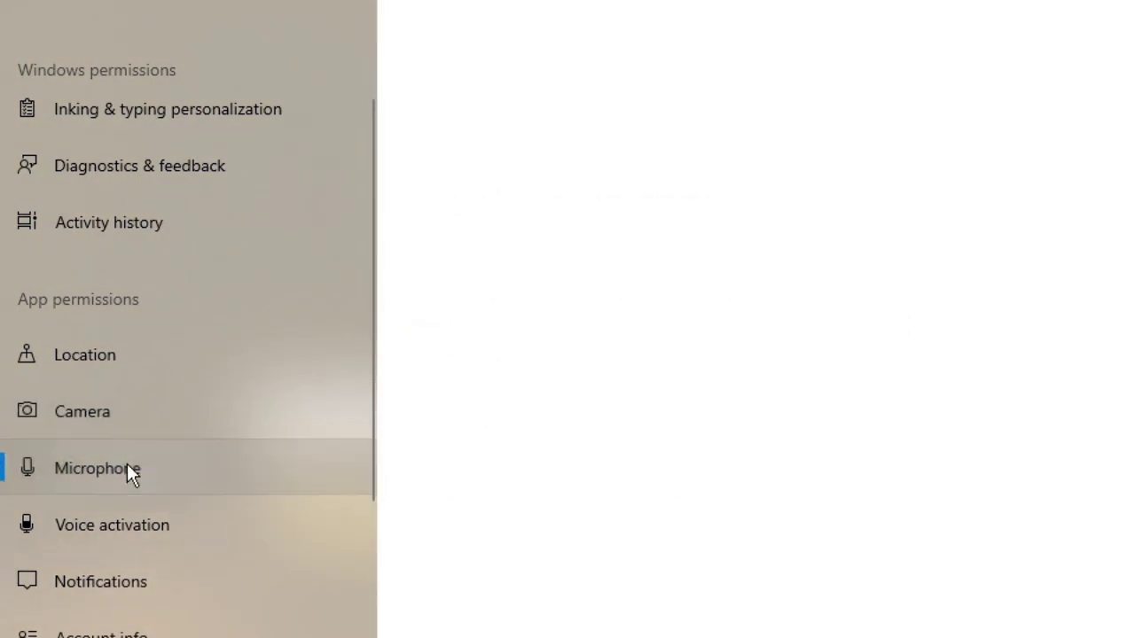
scroll(129, 457, "down", 3)
left_click(146, 325)
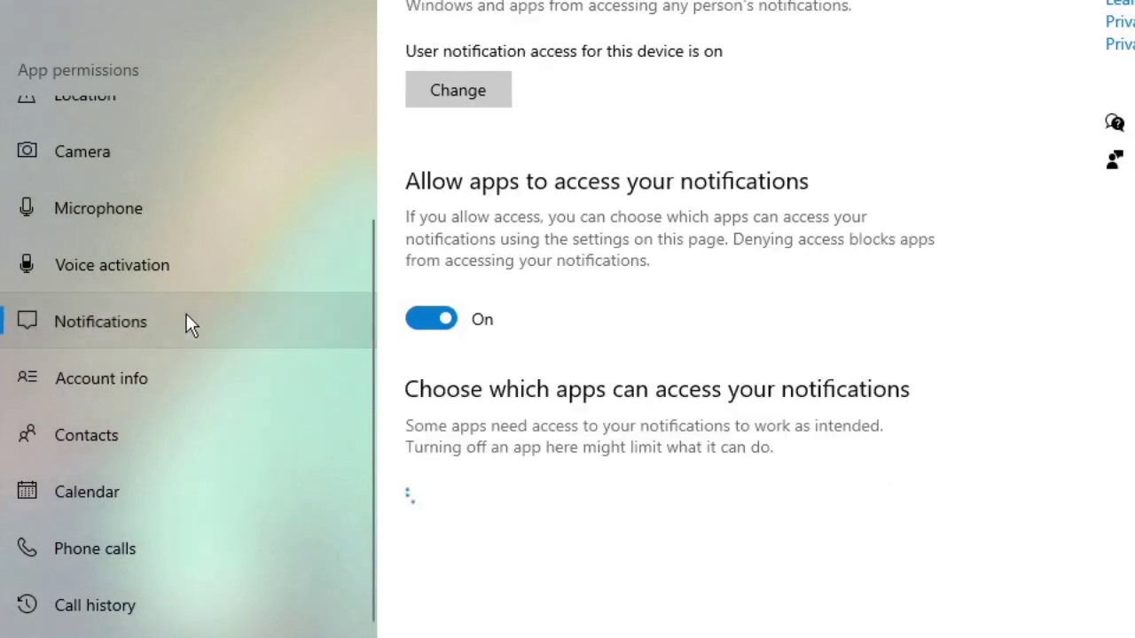
left_click(418, 325)
Step: Review contacts, calendar and phone call permissions, and block app access to email and radios
left_click(203, 434)
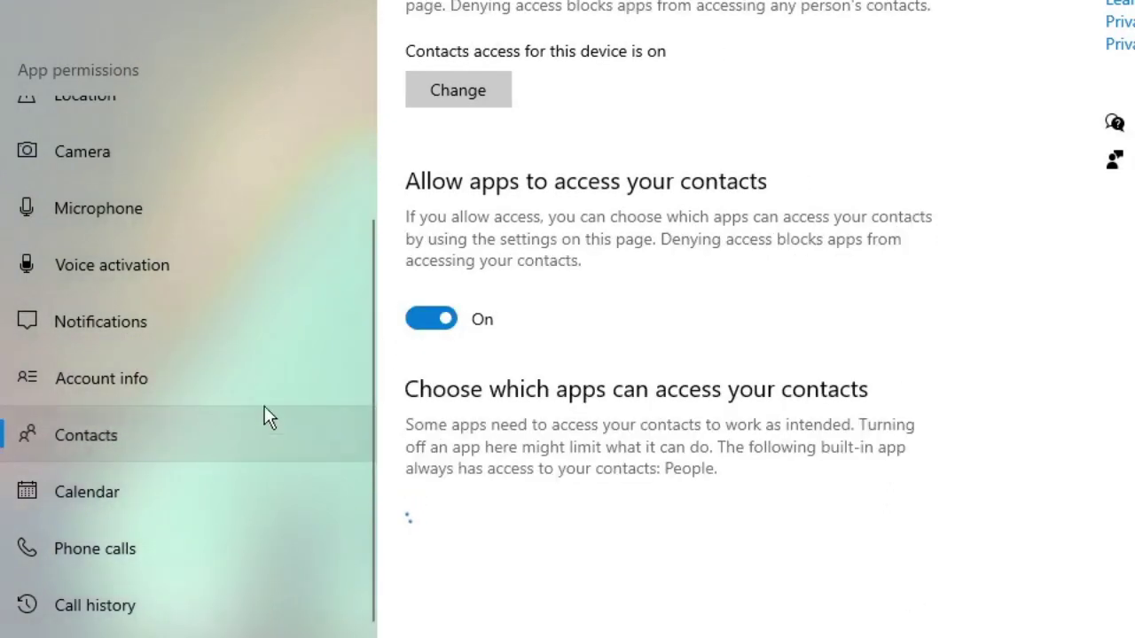
left_click(129, 484)
left_click(127, 537)
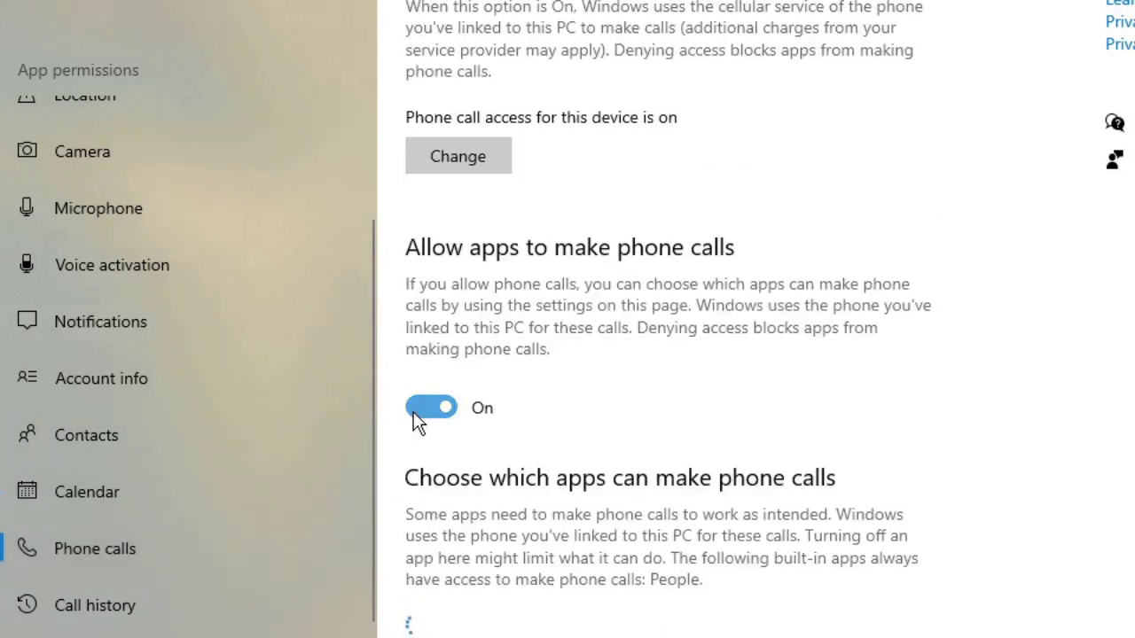
left_click(116, 636)
left_click(431, 320)
scroll(216, 468, "down", 3)
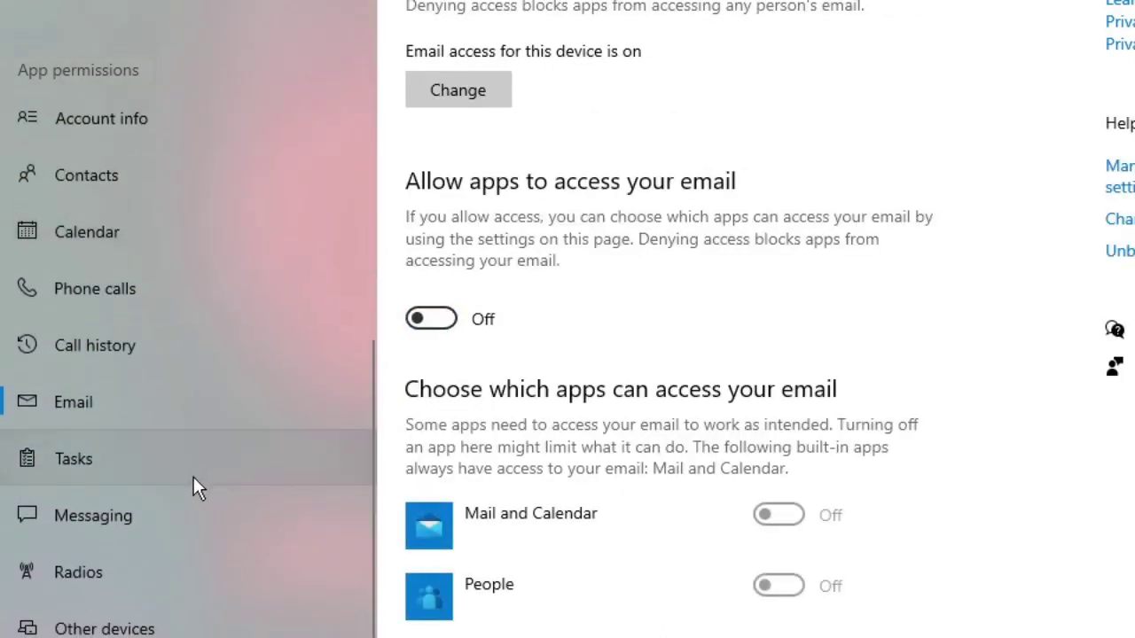
left_click(139, 511)
left_click(110, 566)
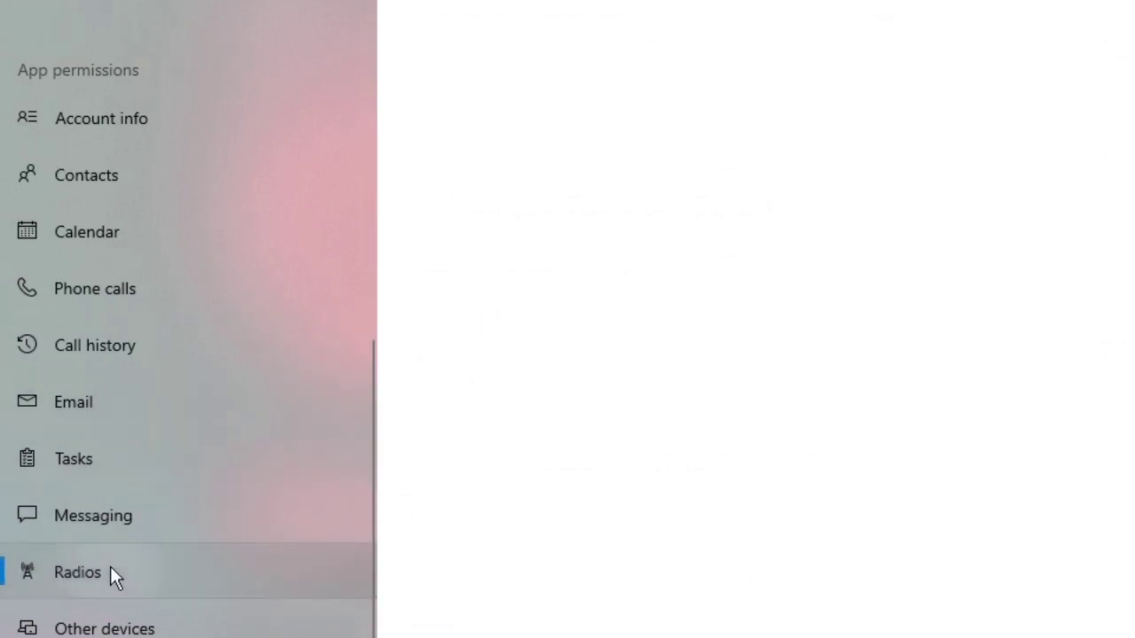
left_click(443, 321)
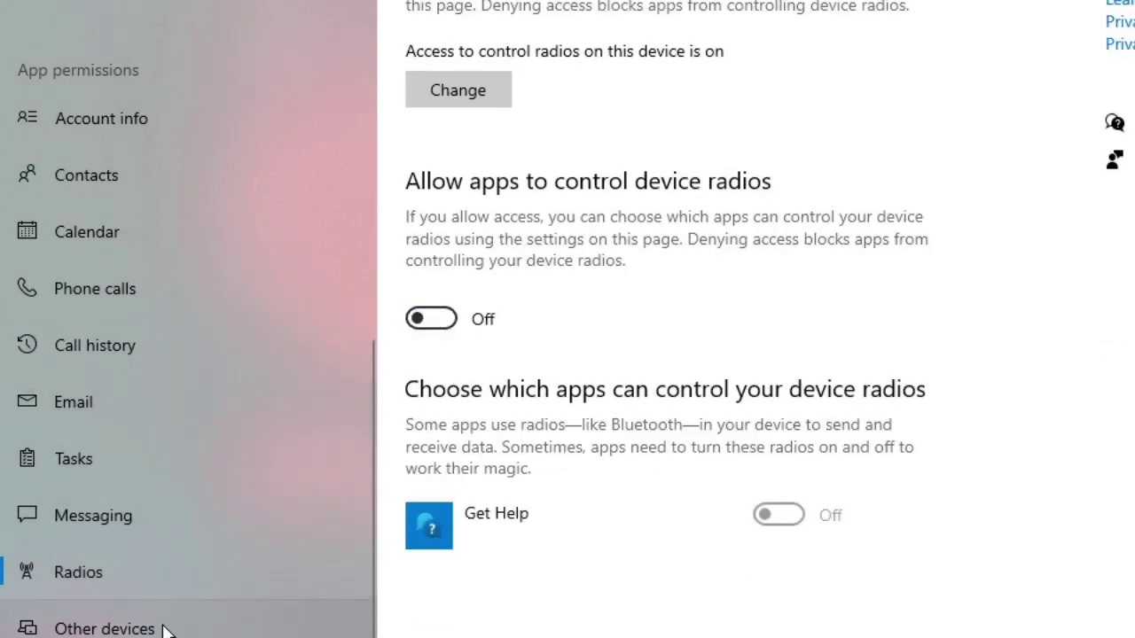
left_click(166, 628)
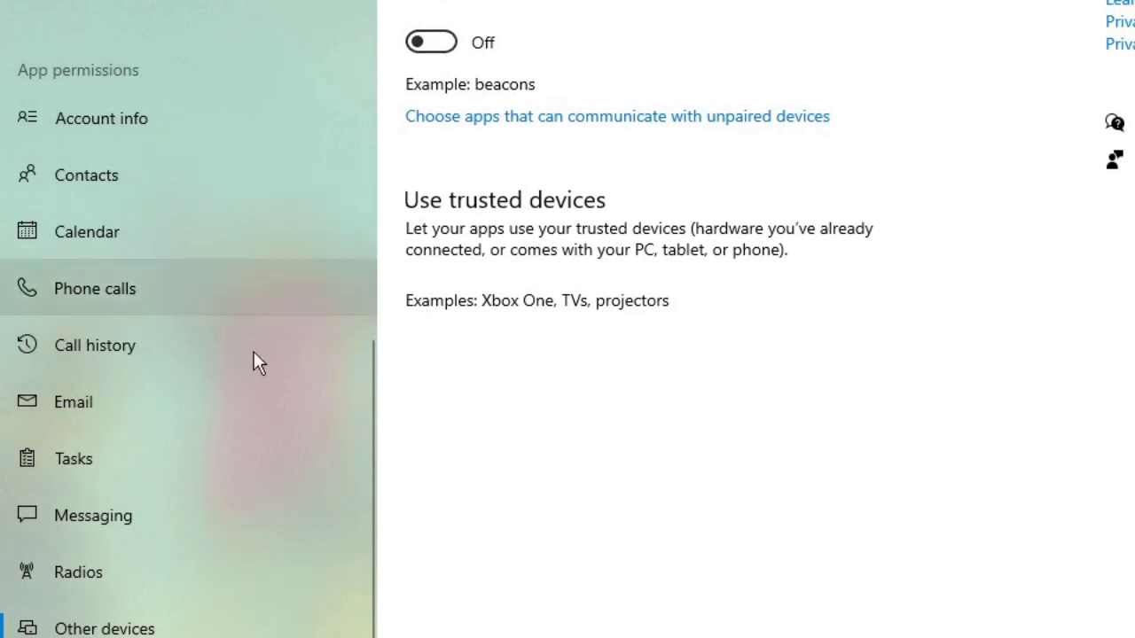
scroll(222, 390, "down", 2)
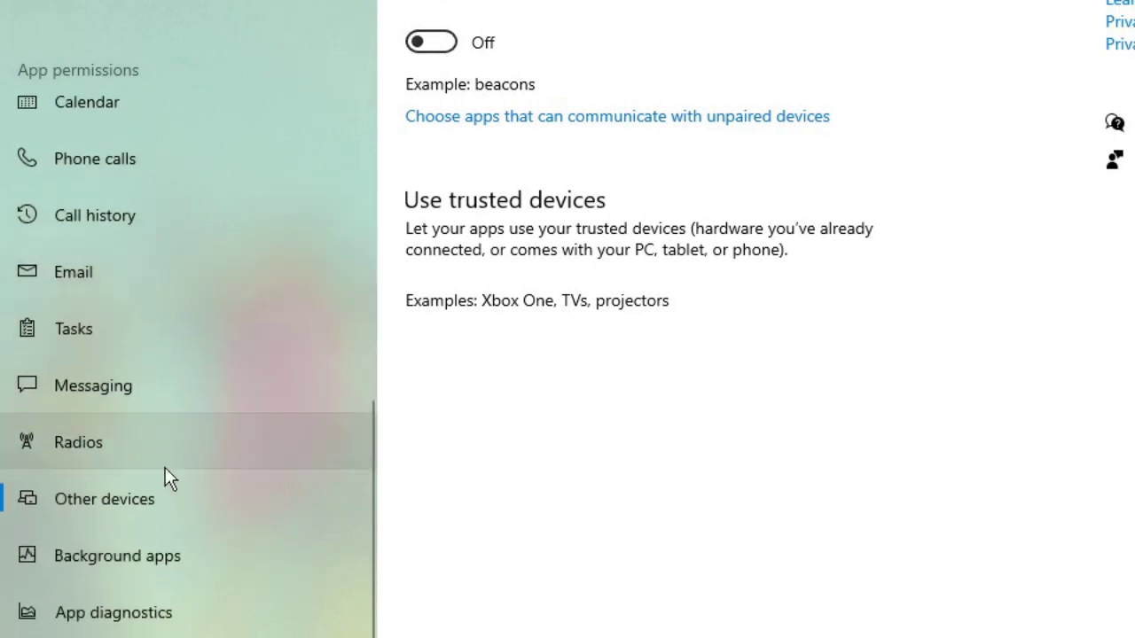
Step: Switch 'Let apps run in the background' Off on the Background apps page
left_click(124, 561)
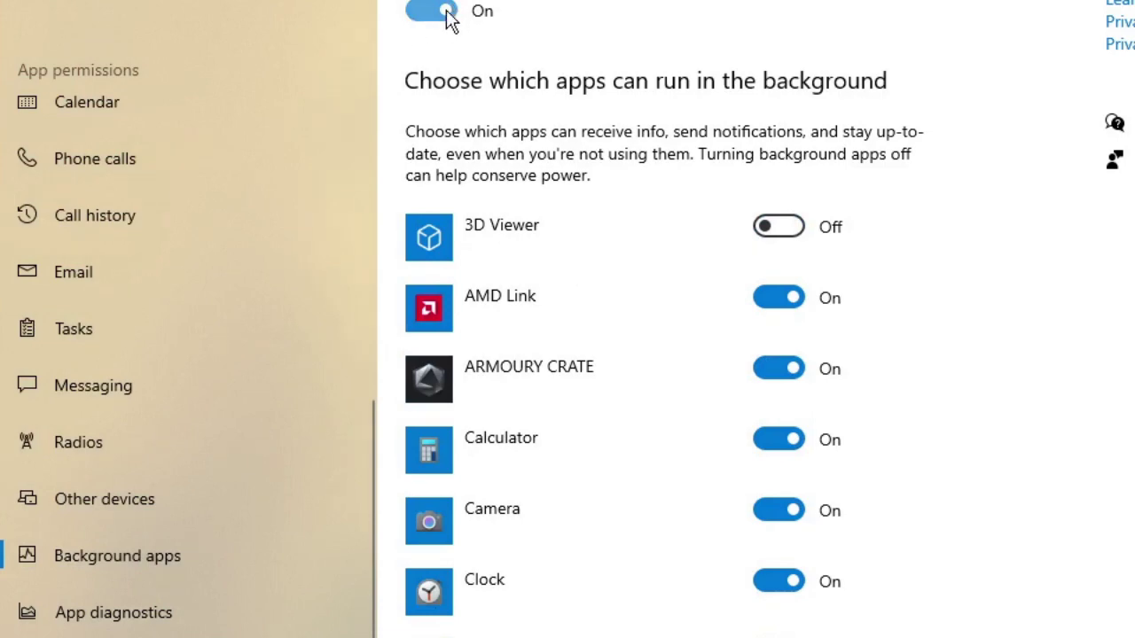
left_click(450, 16)
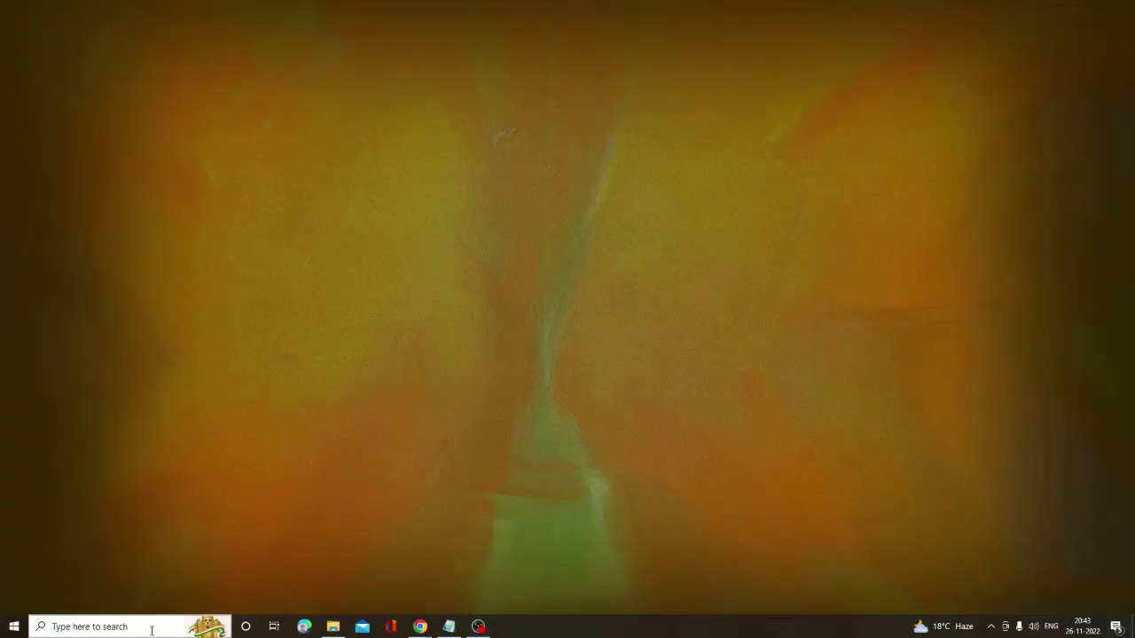
Step: Find Delivery Optimization by searching 'delivery' and switch 'Allow downloads from other PCs' Off
left_click(152, 628)
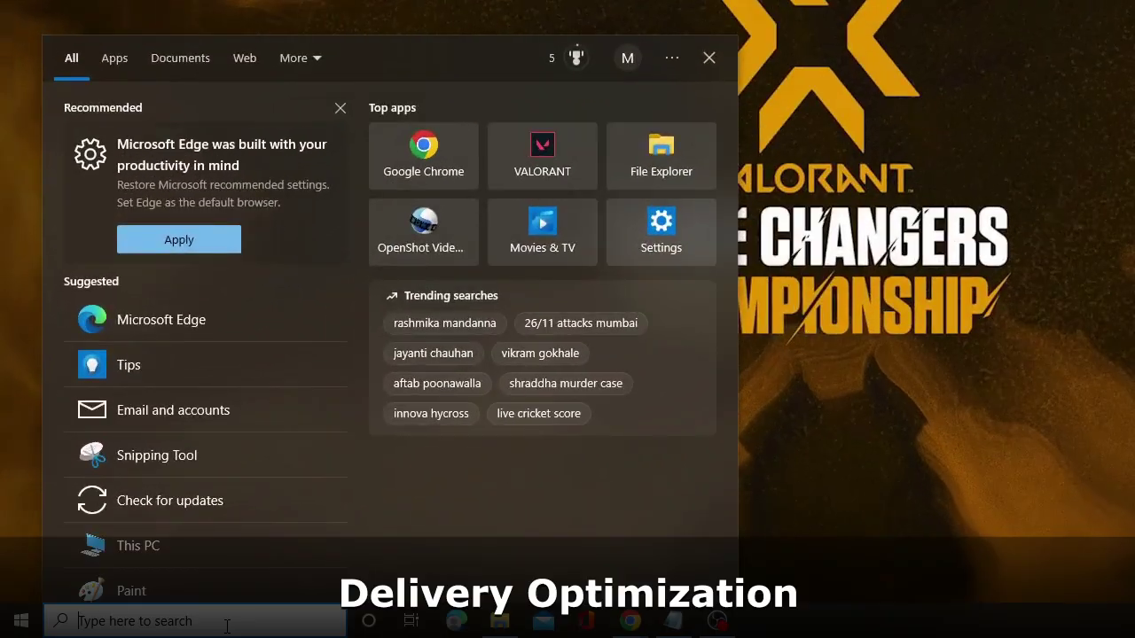
type("delivery")
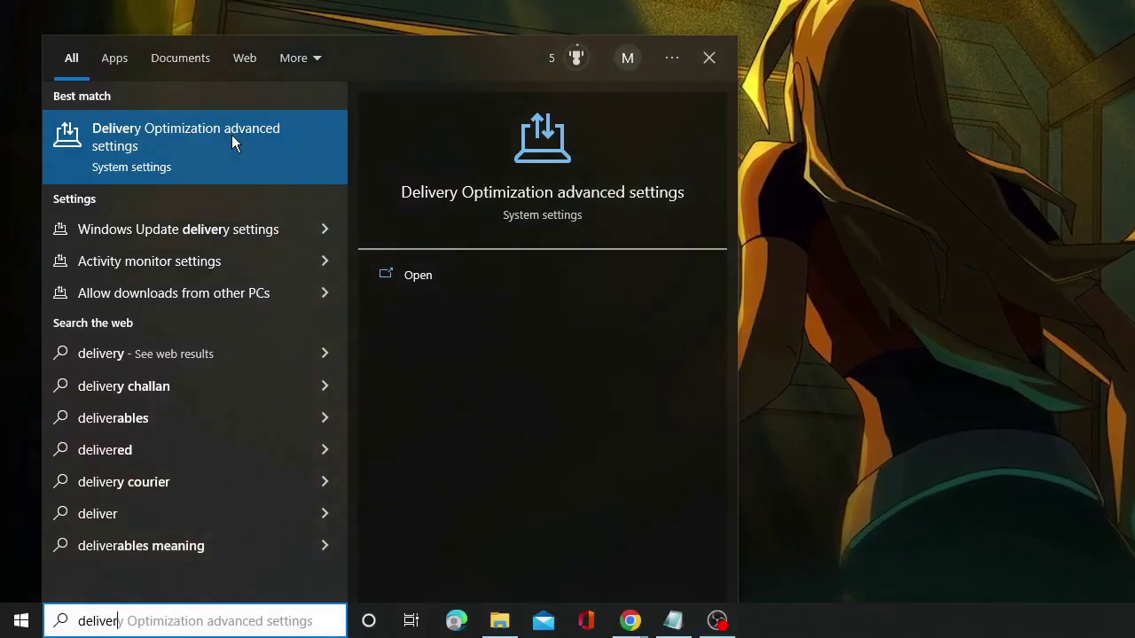
left_click(232, 137)
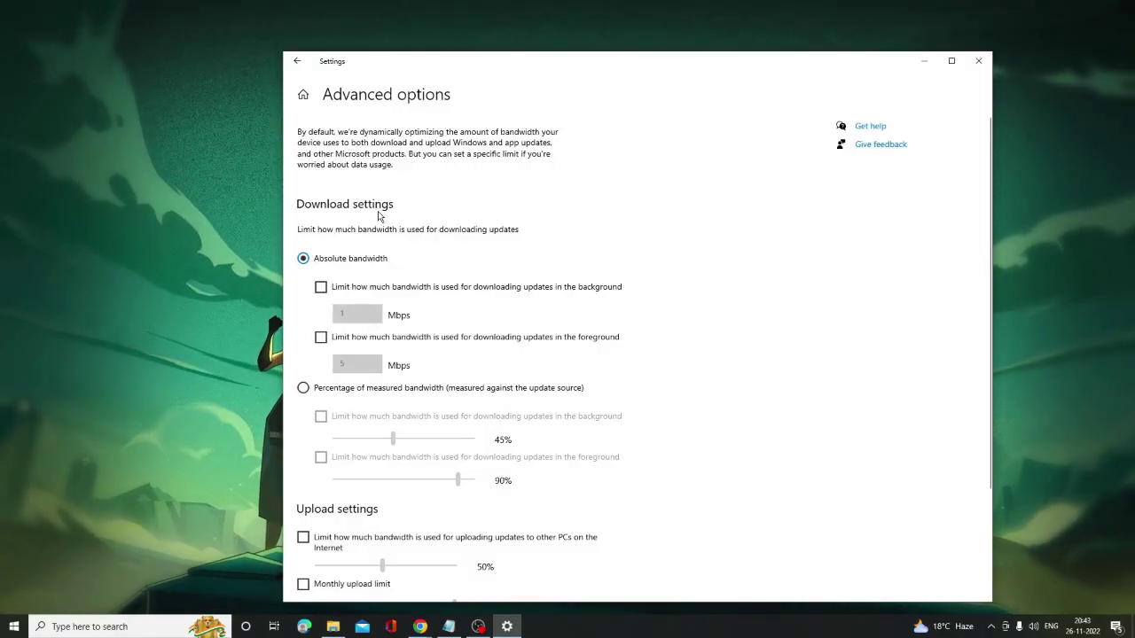
left_click_drag(379, 68, 383, 85)
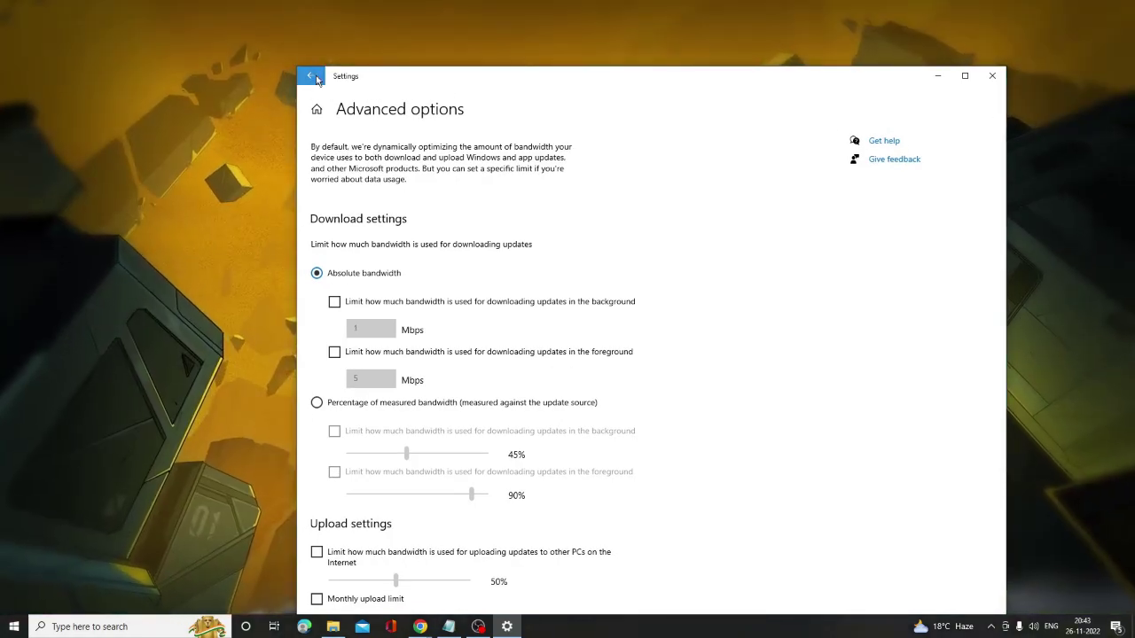
left_click(311, 76)
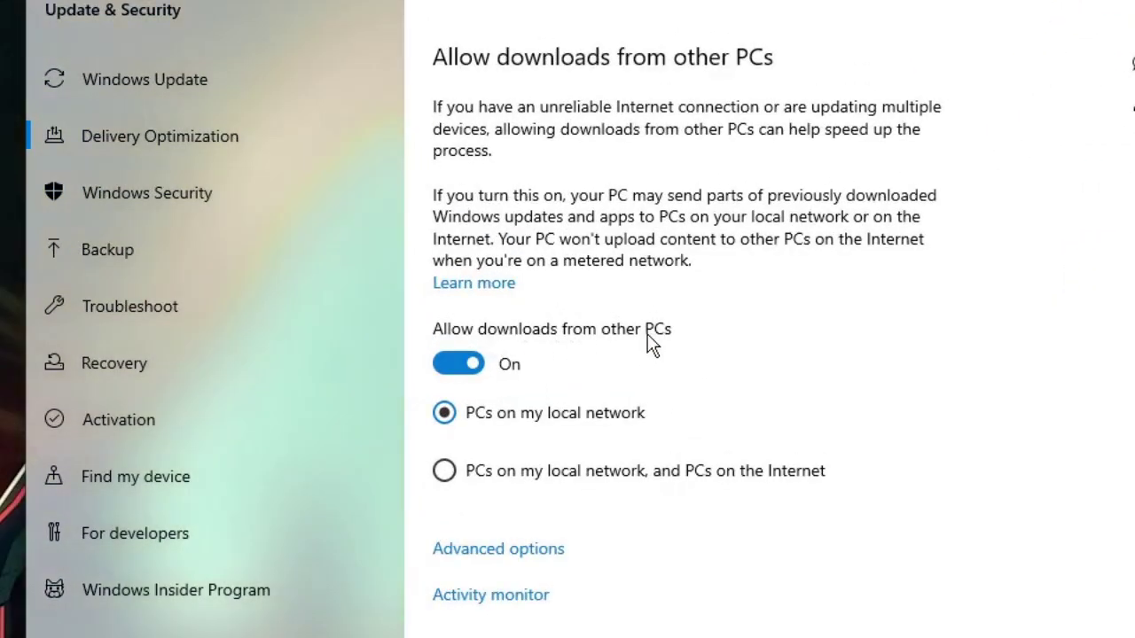
left_click(480, 365)
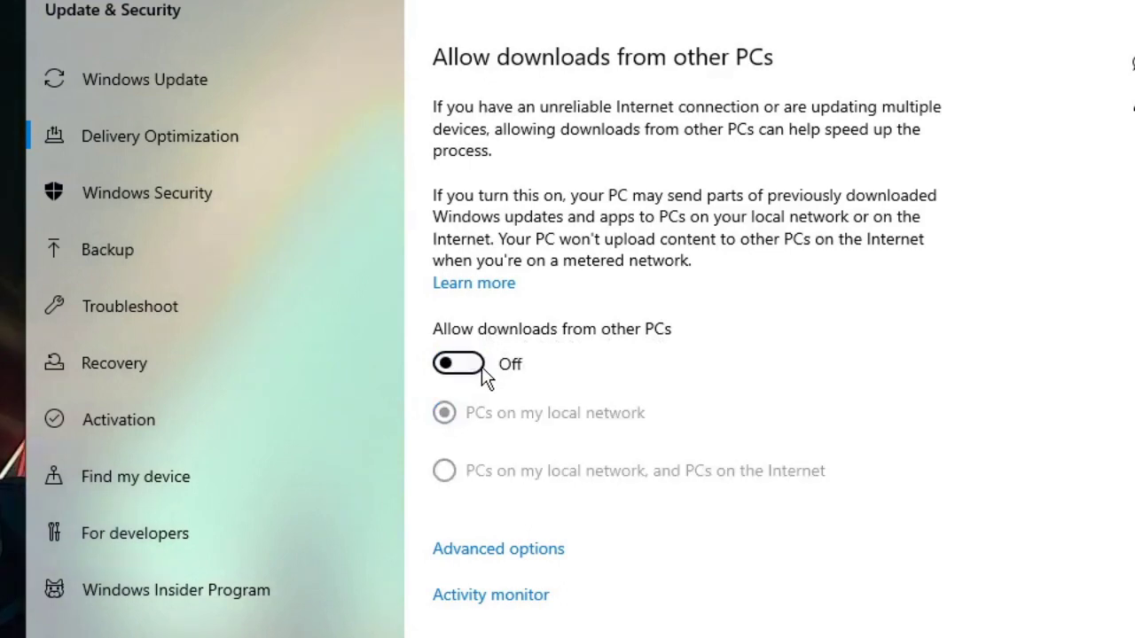
left_click(499, 551)
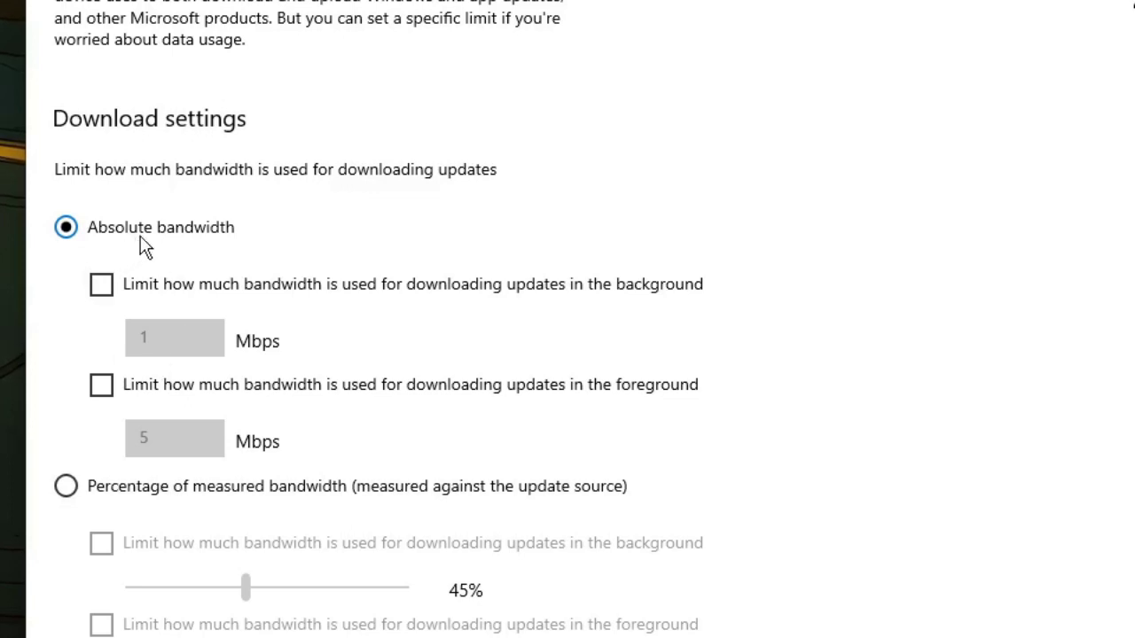
Step: Use percentage of measured bandwidth and limit background and foreground downloads to 20%
scroll(102, 547, "down", 2)
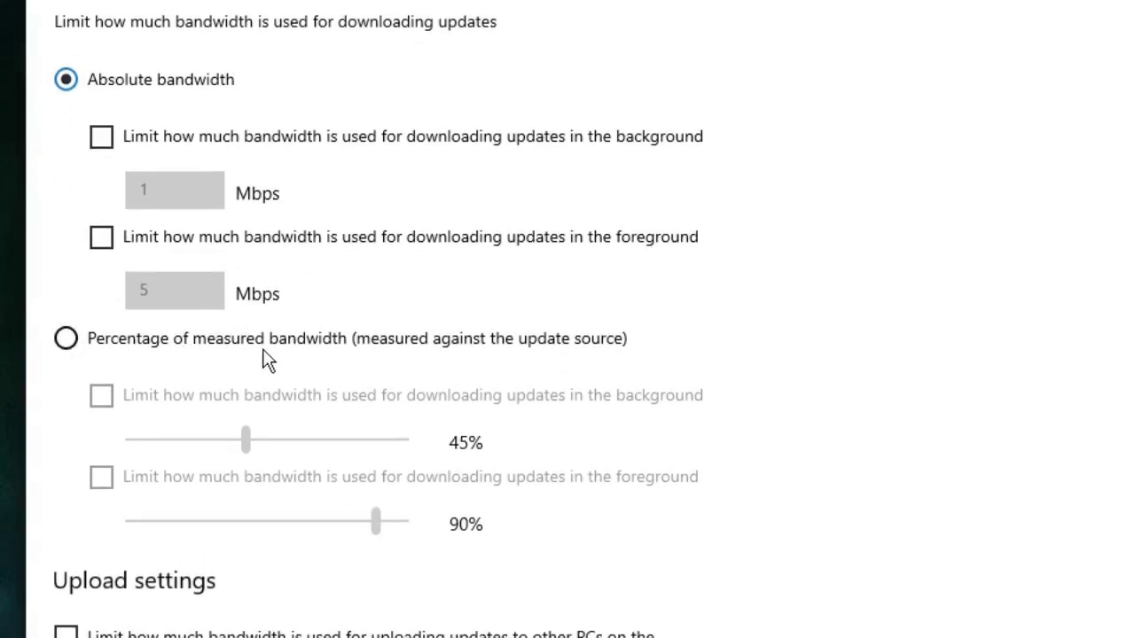
left_click(70, 345)
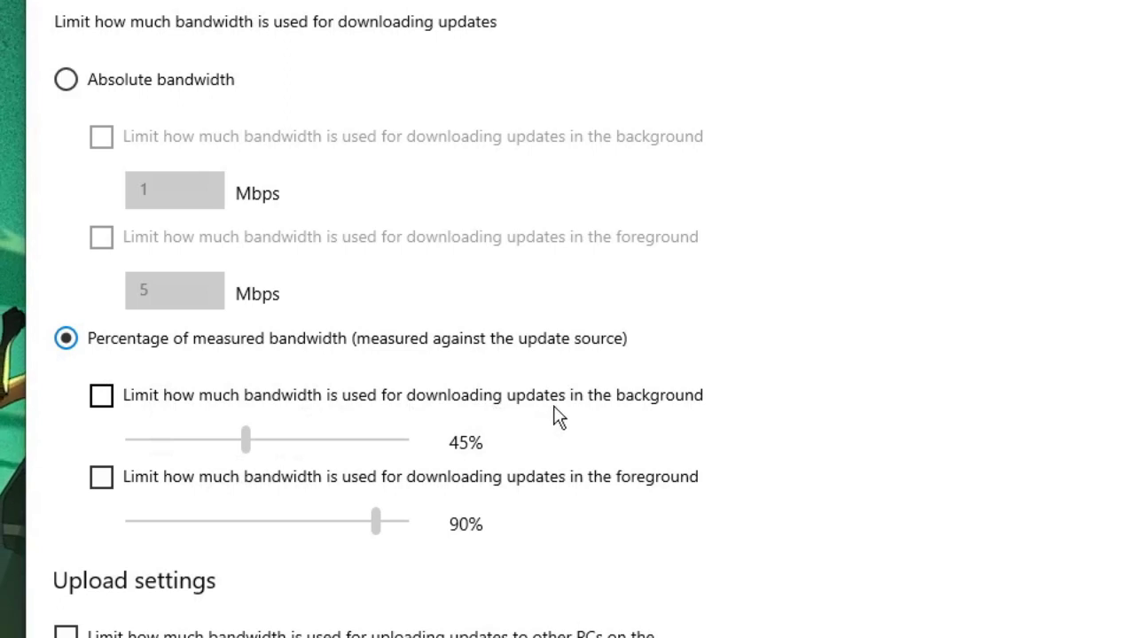
left_click(112, 400)
left_click_drag(250, 443, 181, 450)
left_click_drag(385, 528, 177, 523)
Step: Limit upload bandwidth to 19% and monthly uploads to 148 GB, then close Settings
scroll(188, 603, "down", 3)
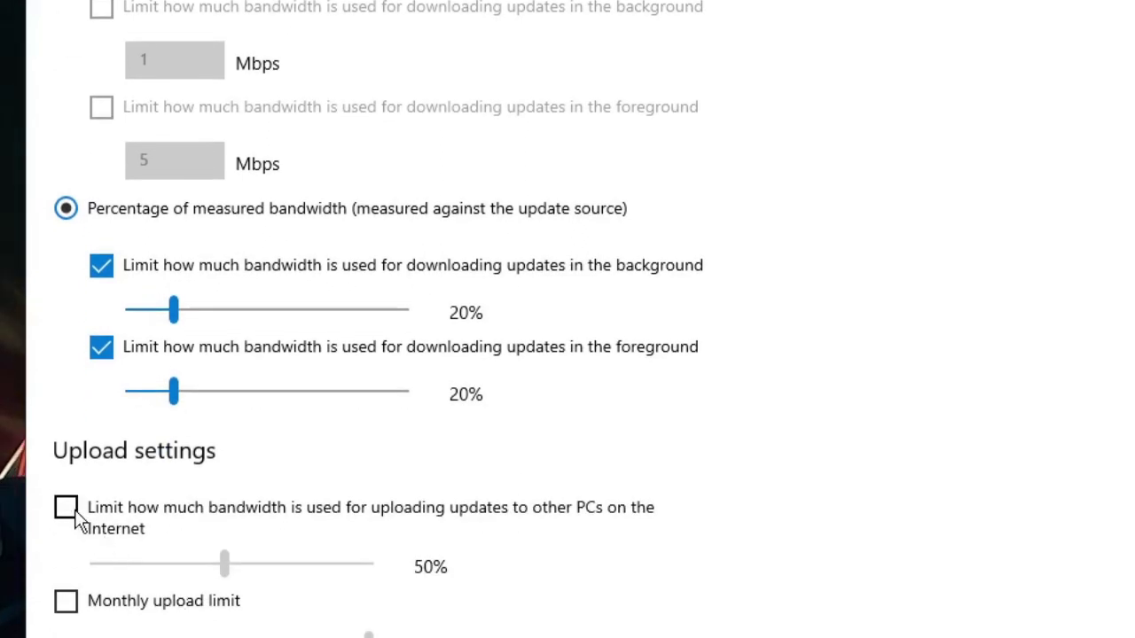
left_click_drag(225, 566, 135, 565)
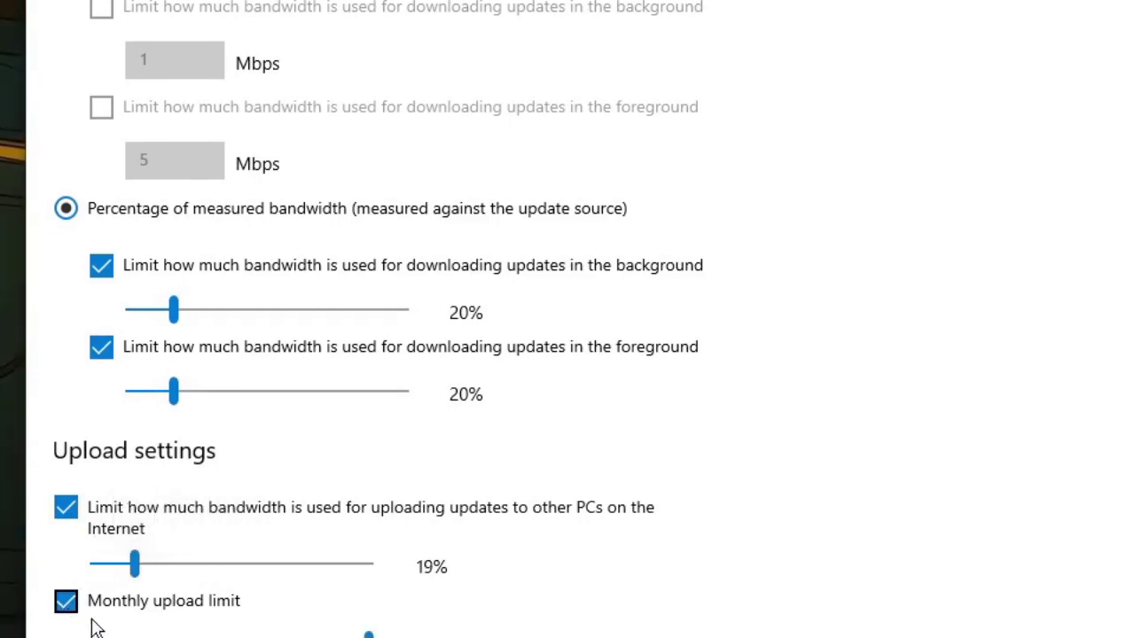
scroll(142, 550, "down", 2)
left_click_drag(375, 520, 184, 525)
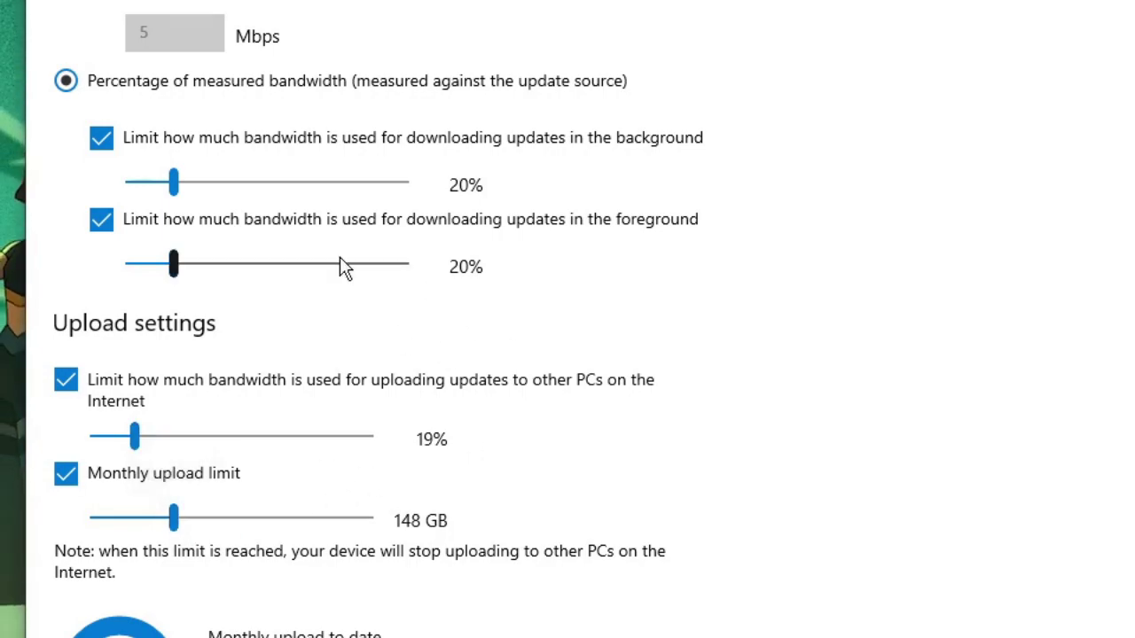
left_click(991, 76)
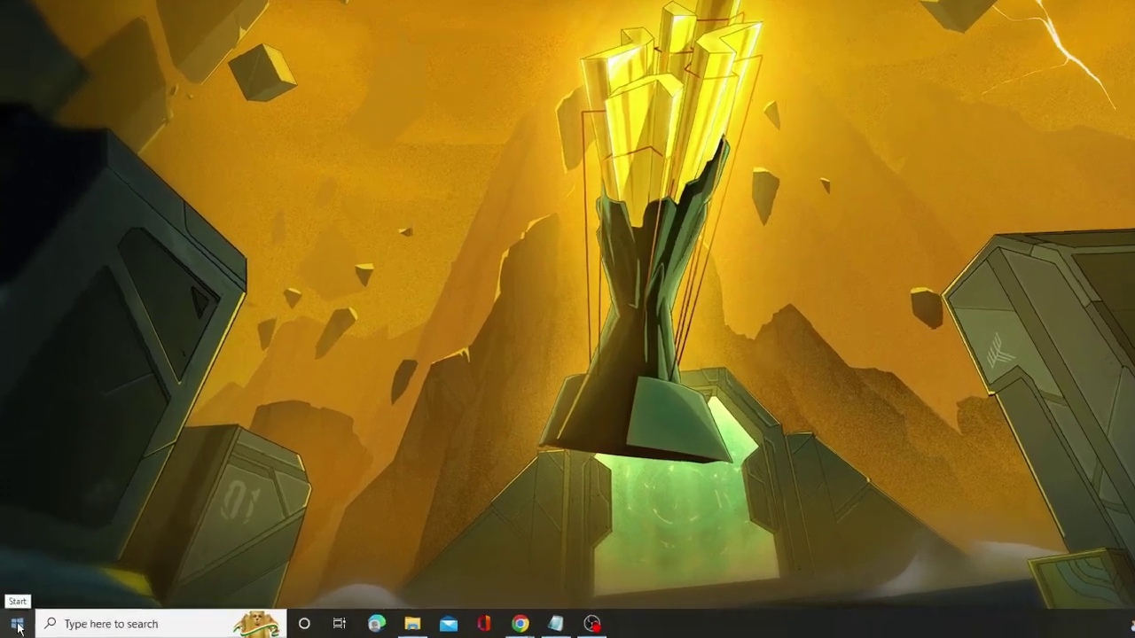
right_click(18, 627)
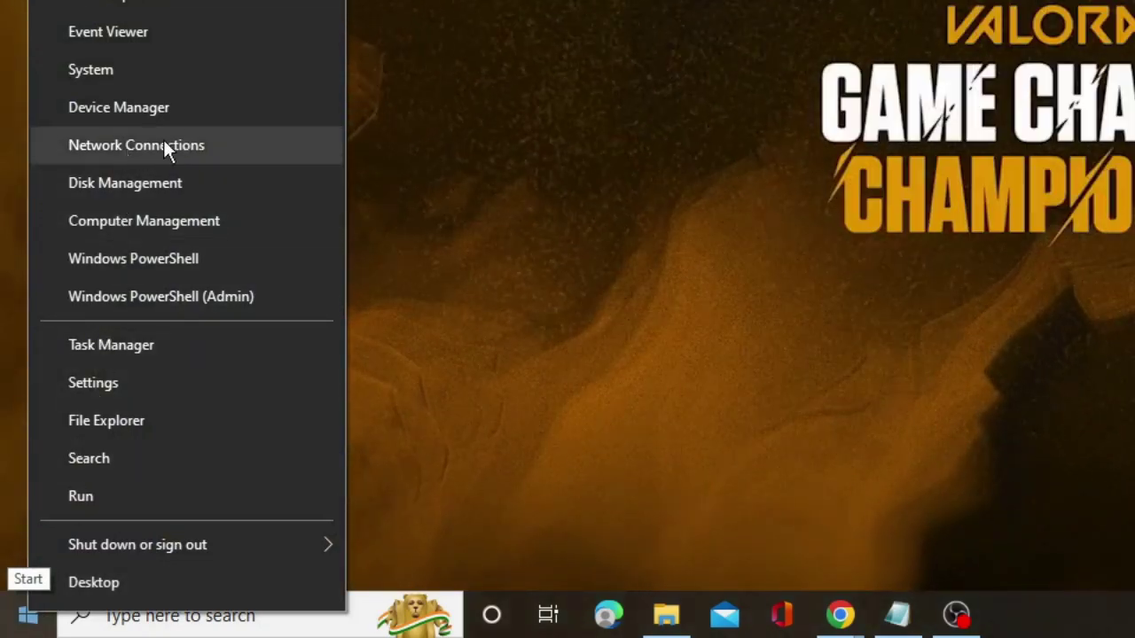
left_click(183, 146)
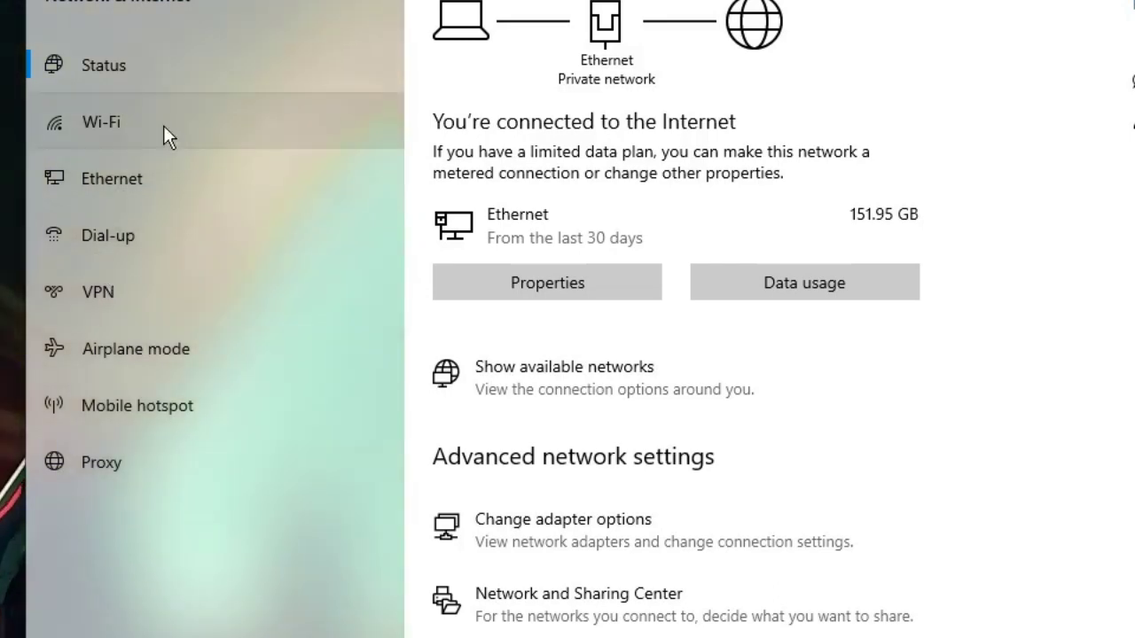
left_click(138, 127)
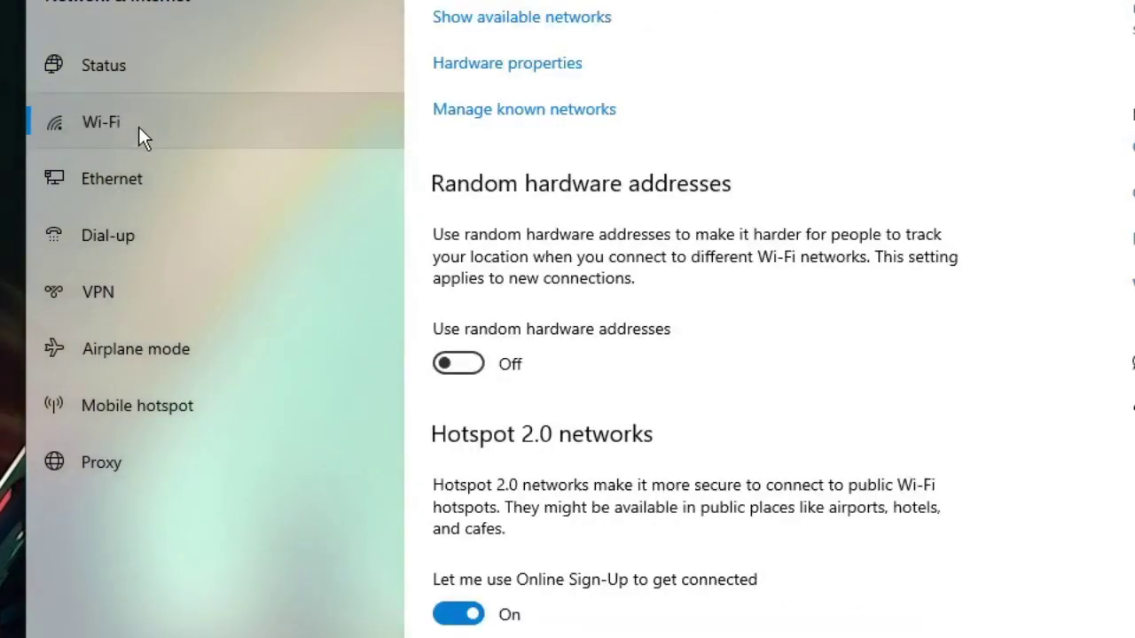
left_click(550, 122)
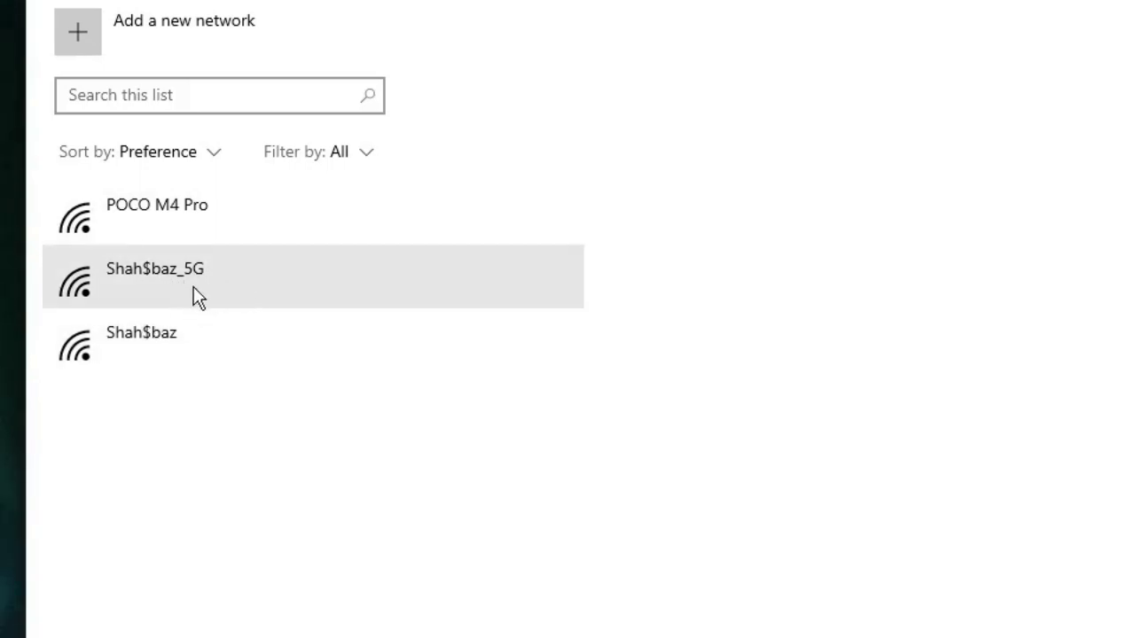
left_click(220, 281)
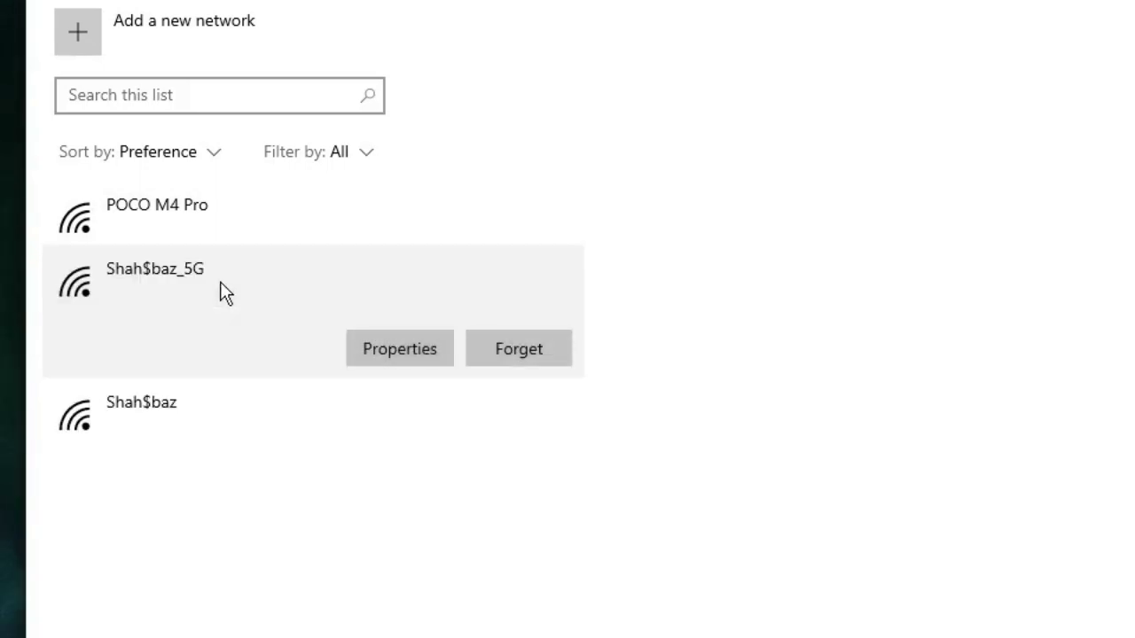
left_click(404, 350)
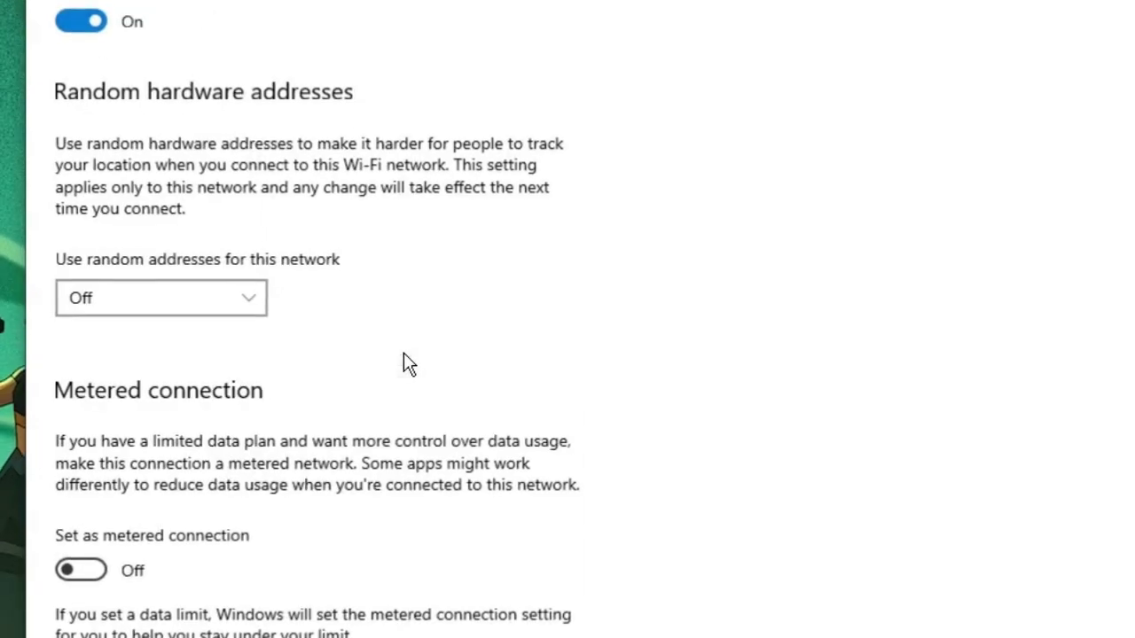
scroll(102, 537, "down", 2)
left_click(79, 449)
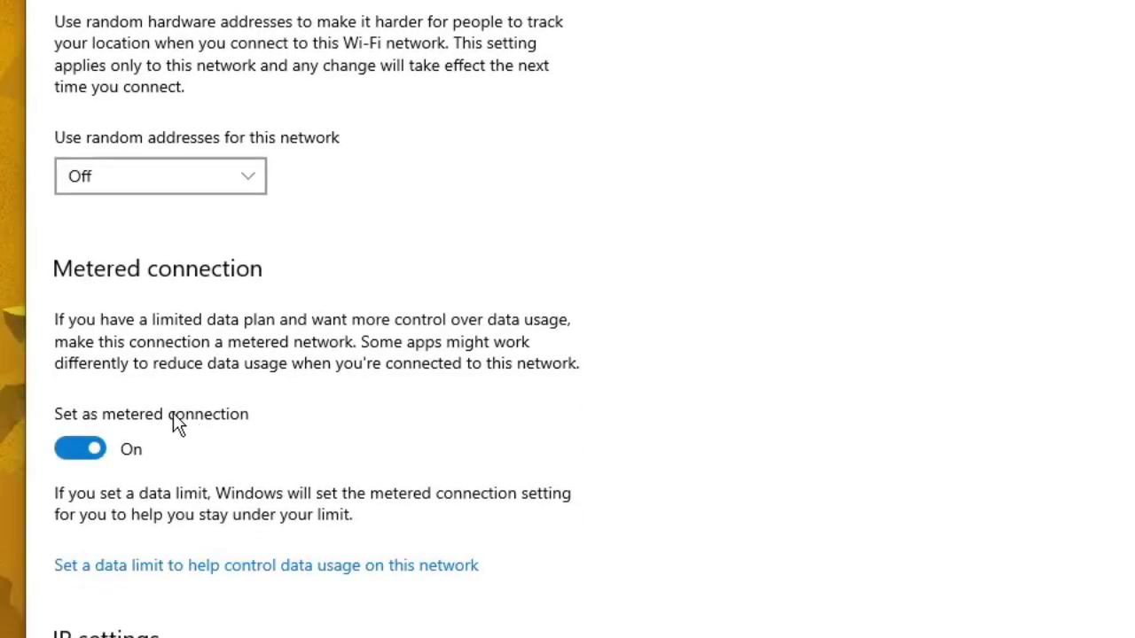
left_click(91, 453)
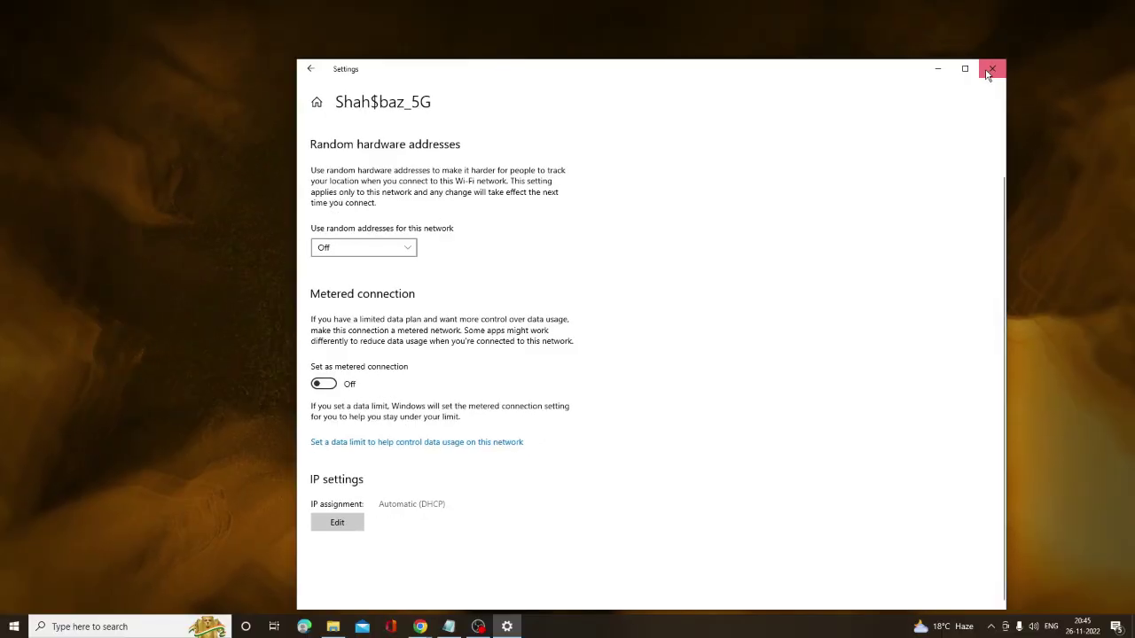
left_click(990, 70)
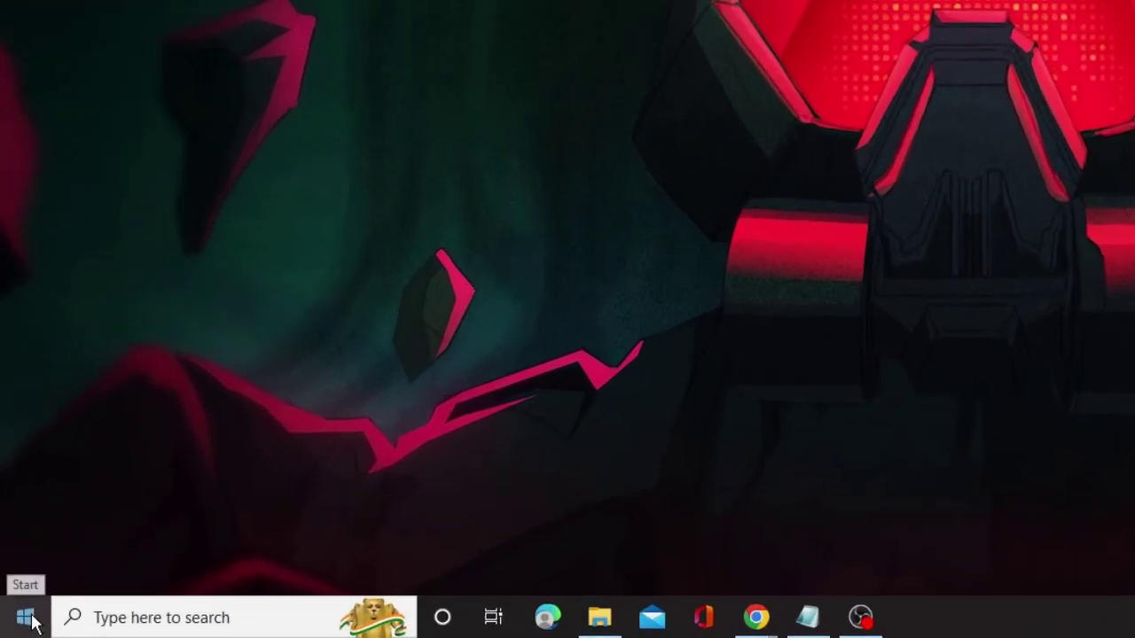
Step: Open Device Manager and expand Network adapters to select the Intel(R) Wi-Fi 6 AX200 160MHz adapter
right_click(27, 619)
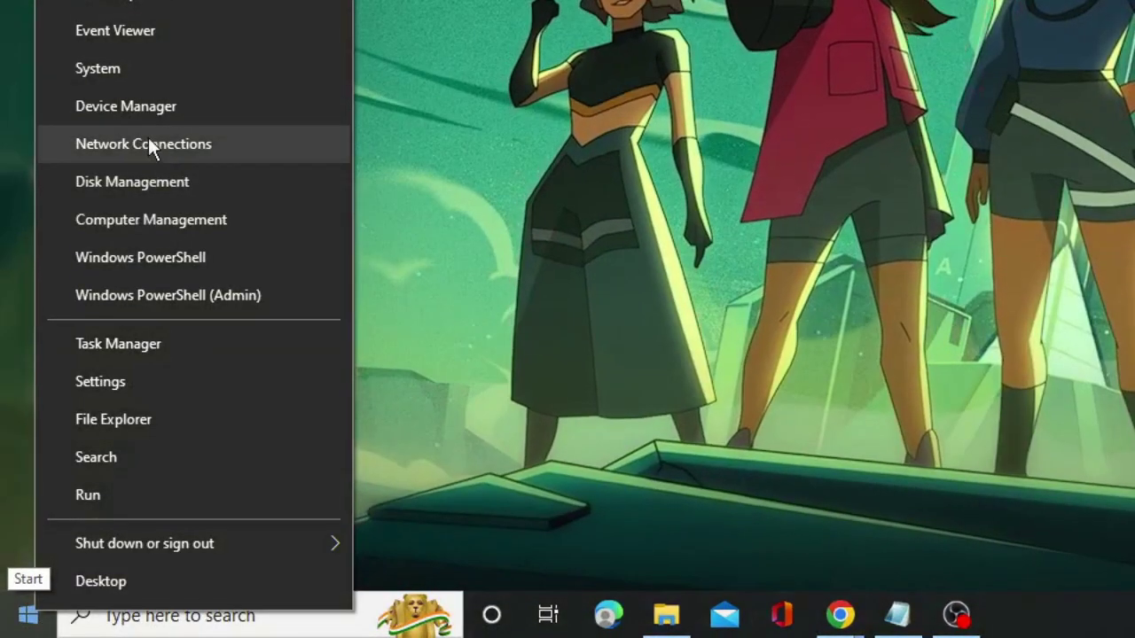
left_click(166, 108)
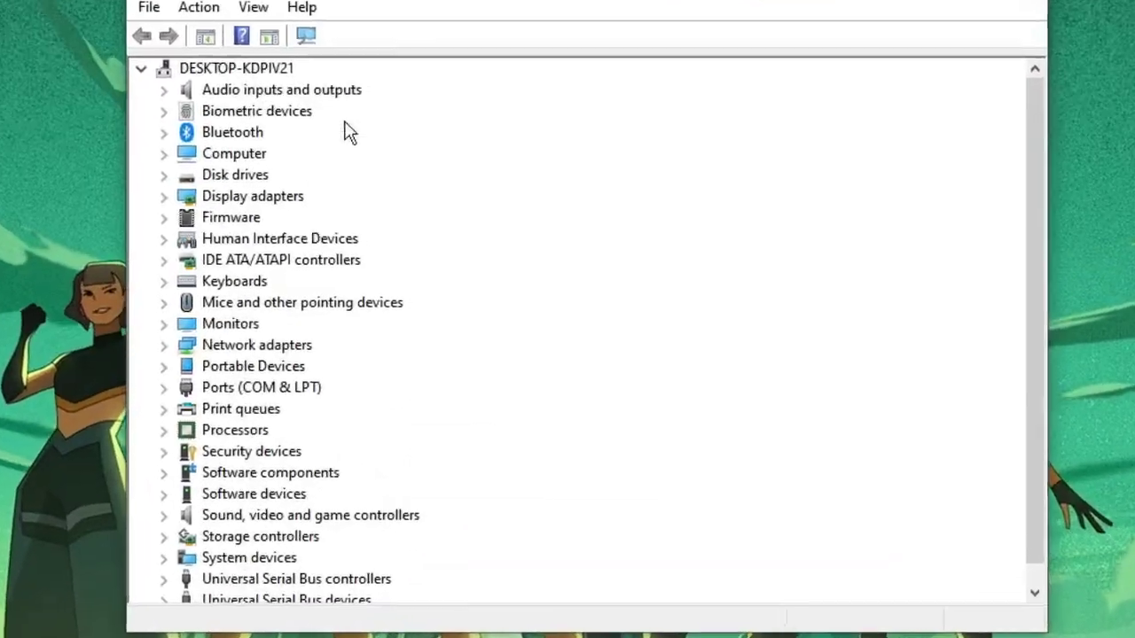
left_click(19, 146)
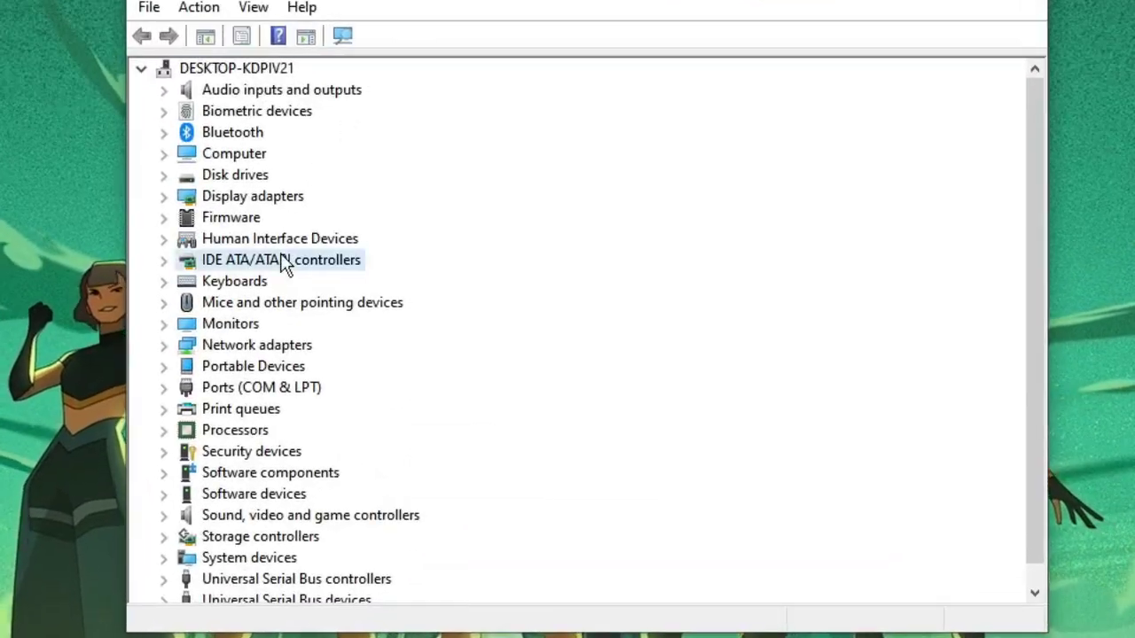
left_click(277, 345)
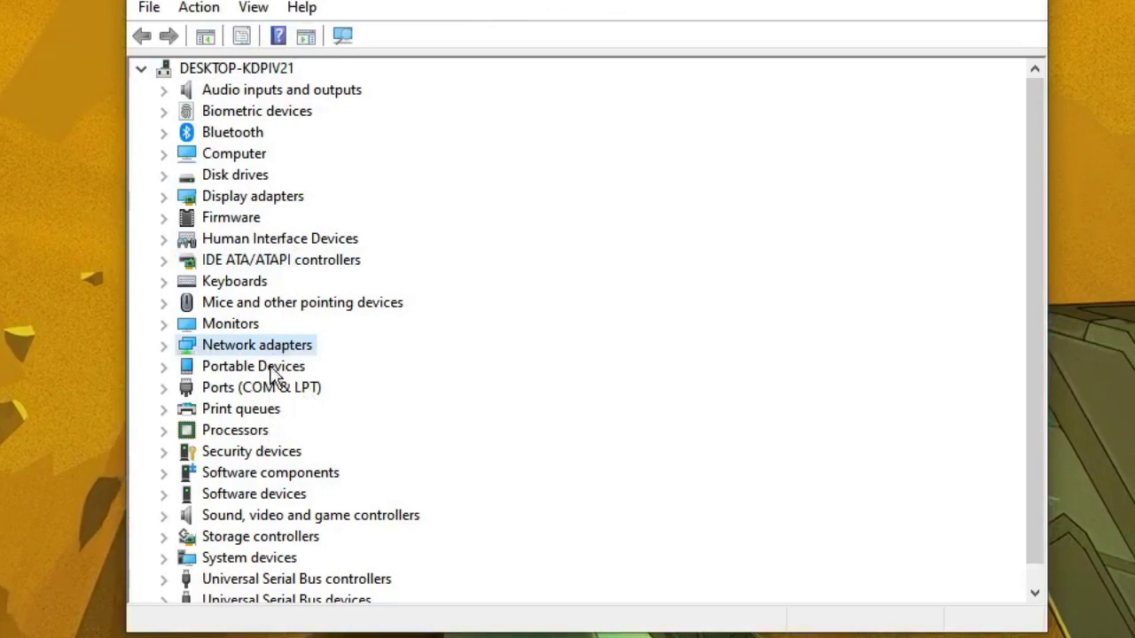
double_click(271, 351)
left_click(271, 350)
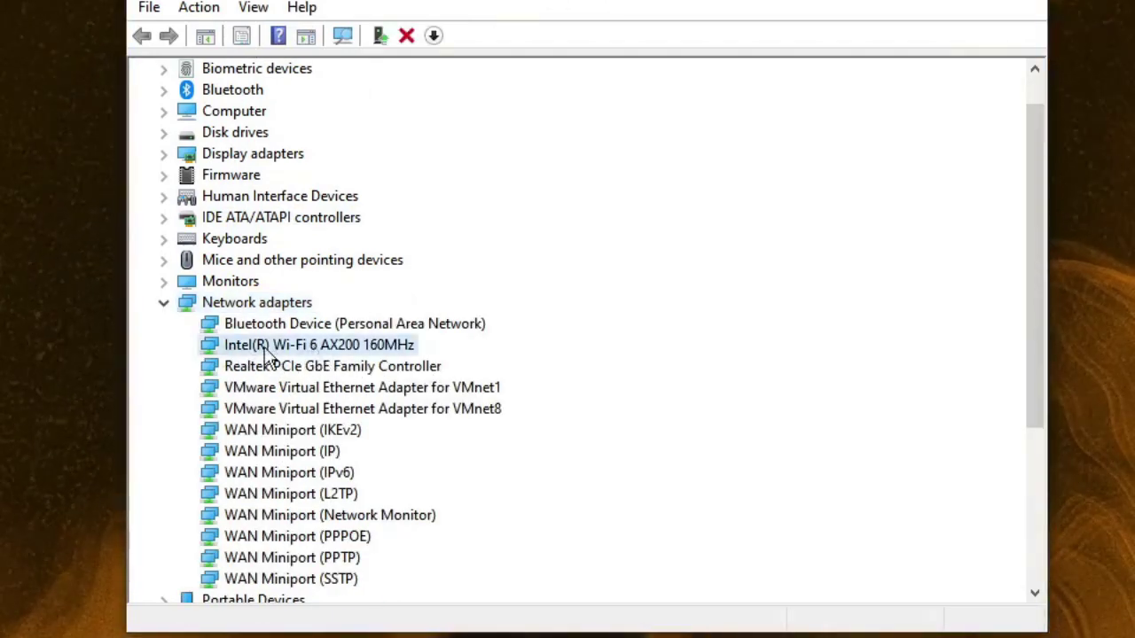
Step: Search automatically for an updated Wi-Fi driver, confirm the best driver is installed, and close Device Manager
right_click(352, 343)
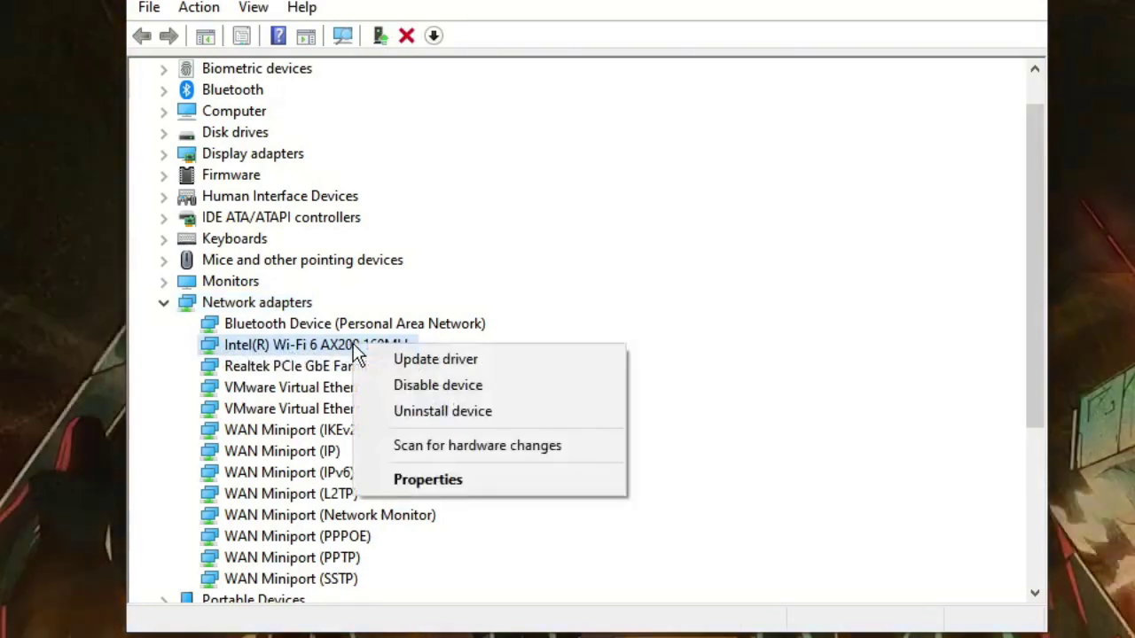
left_click(420, 360)
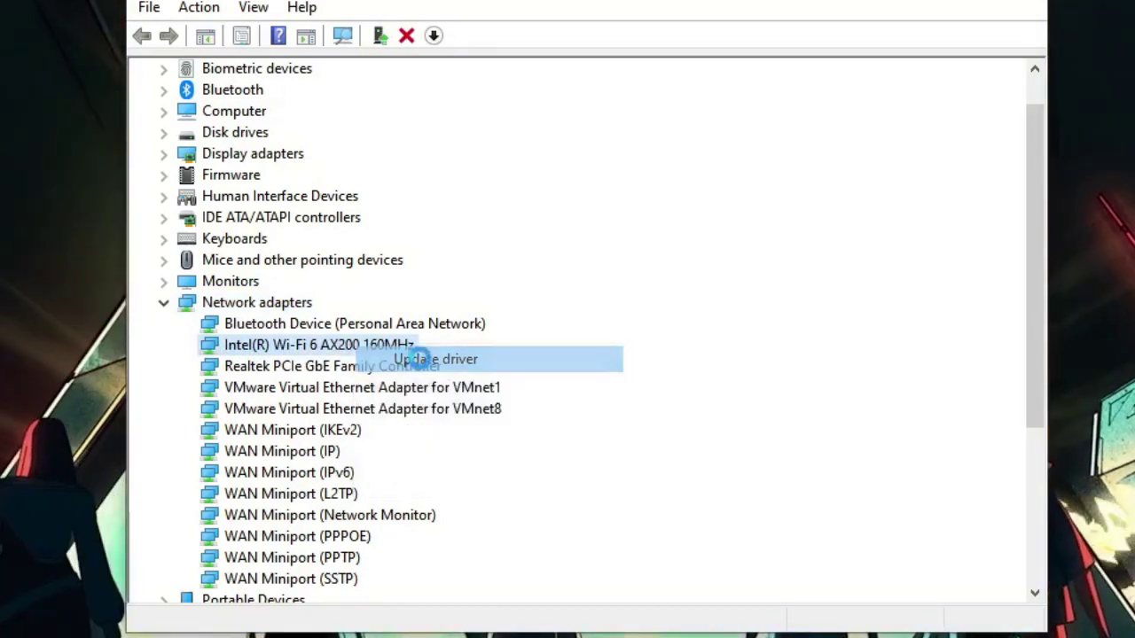
left_click(436, 283)
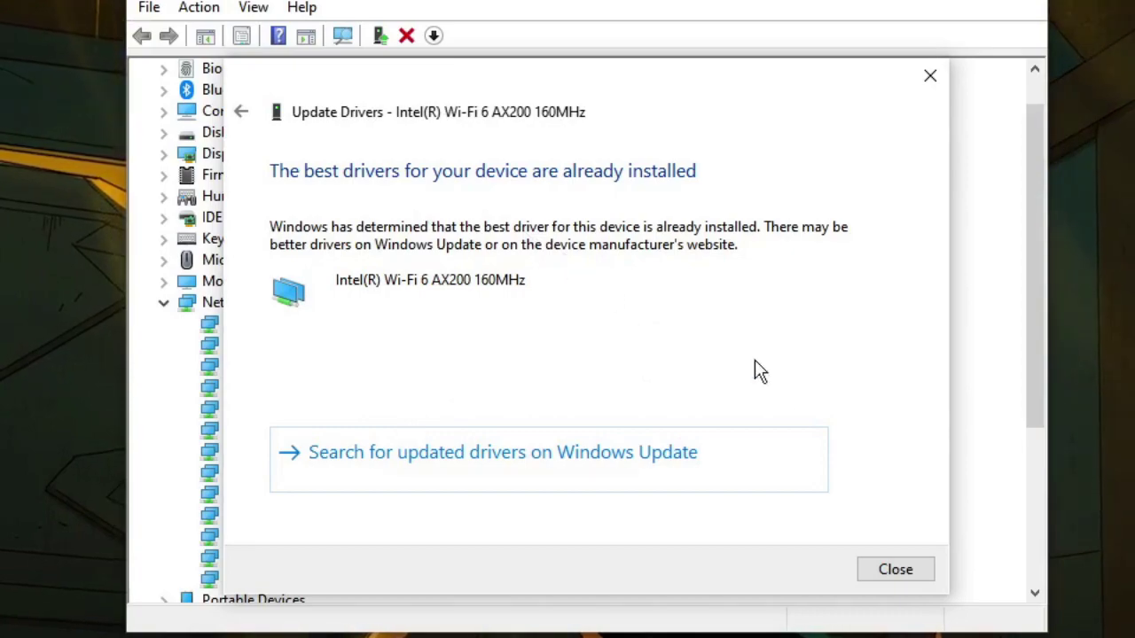
left_click(880, 572)
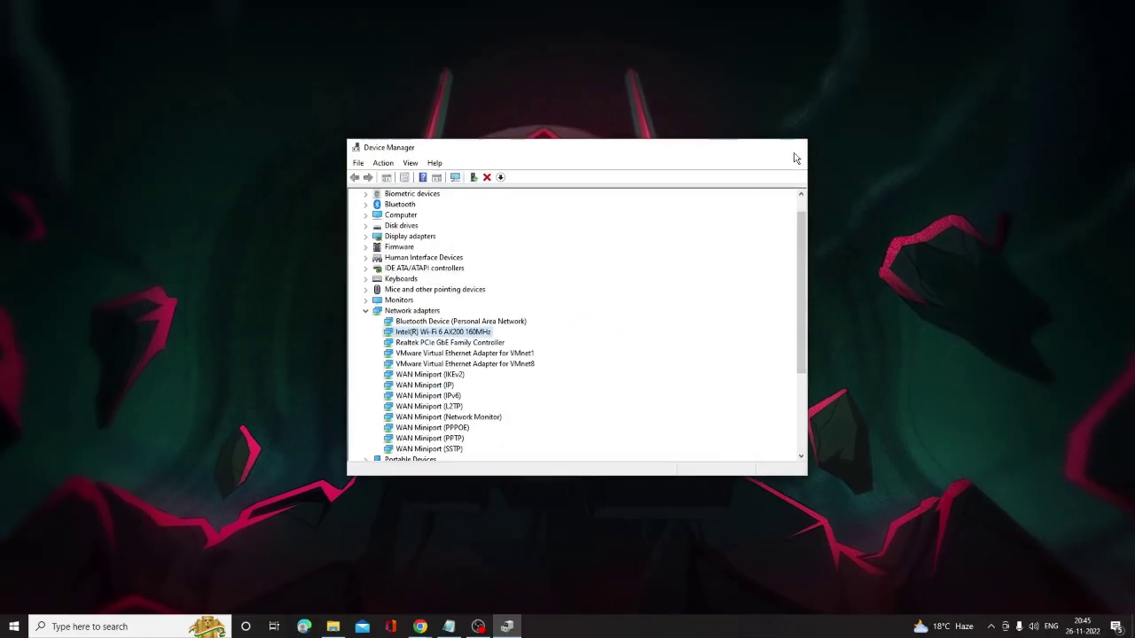
left_click(794, 157)
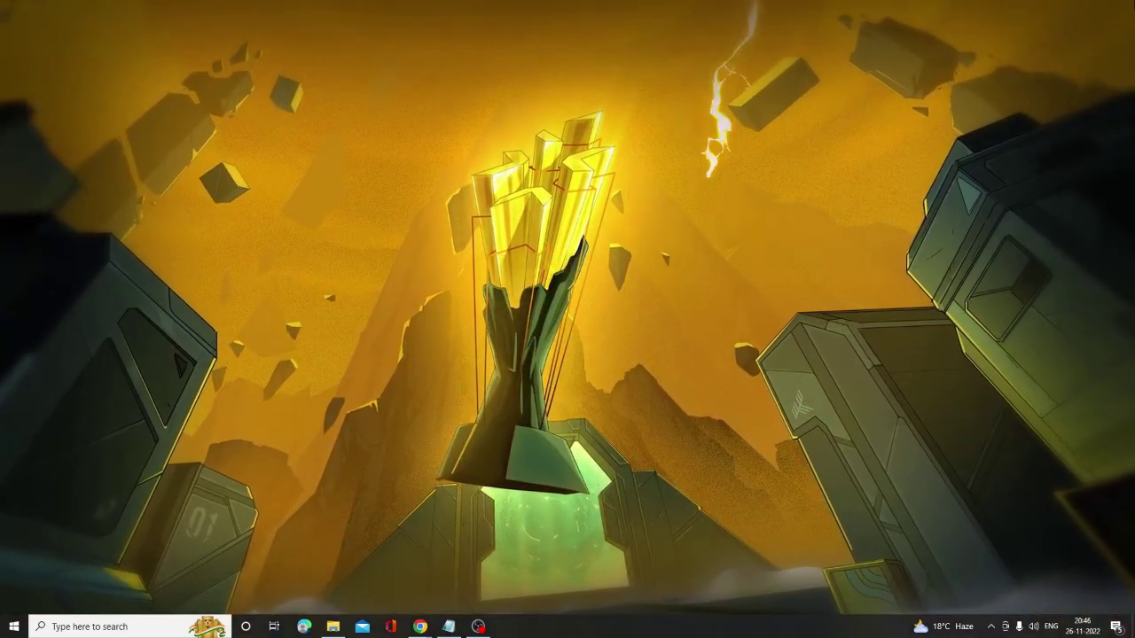
Step: Launch Chrome and open Clear browsing data from Settings > Privacy and security
left_click(421, 626)
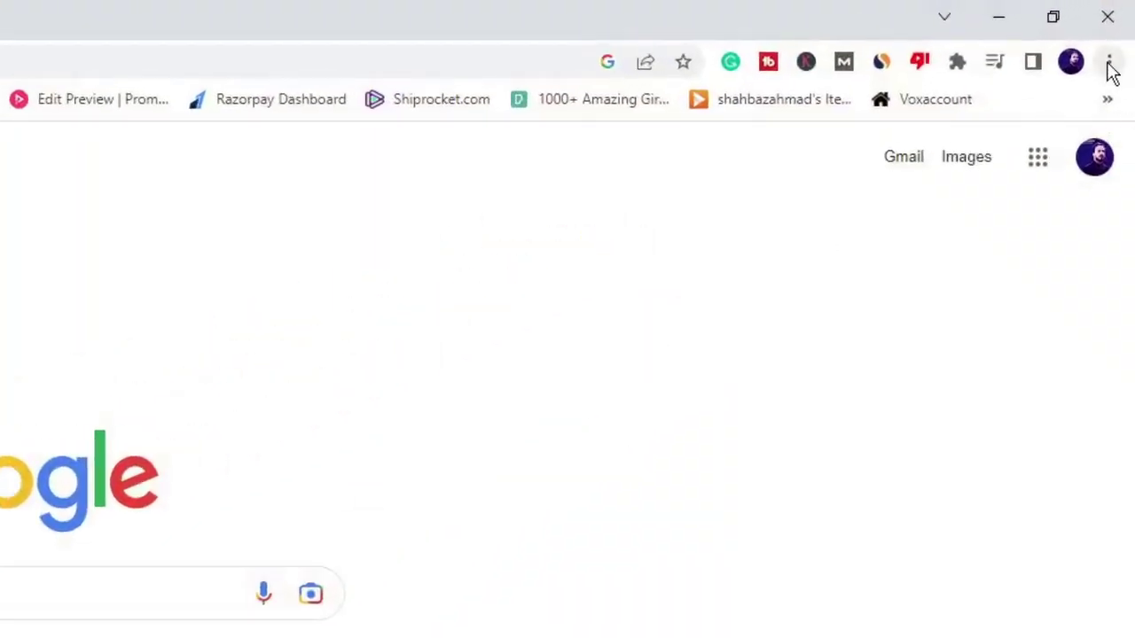
left_click(1109, 63)
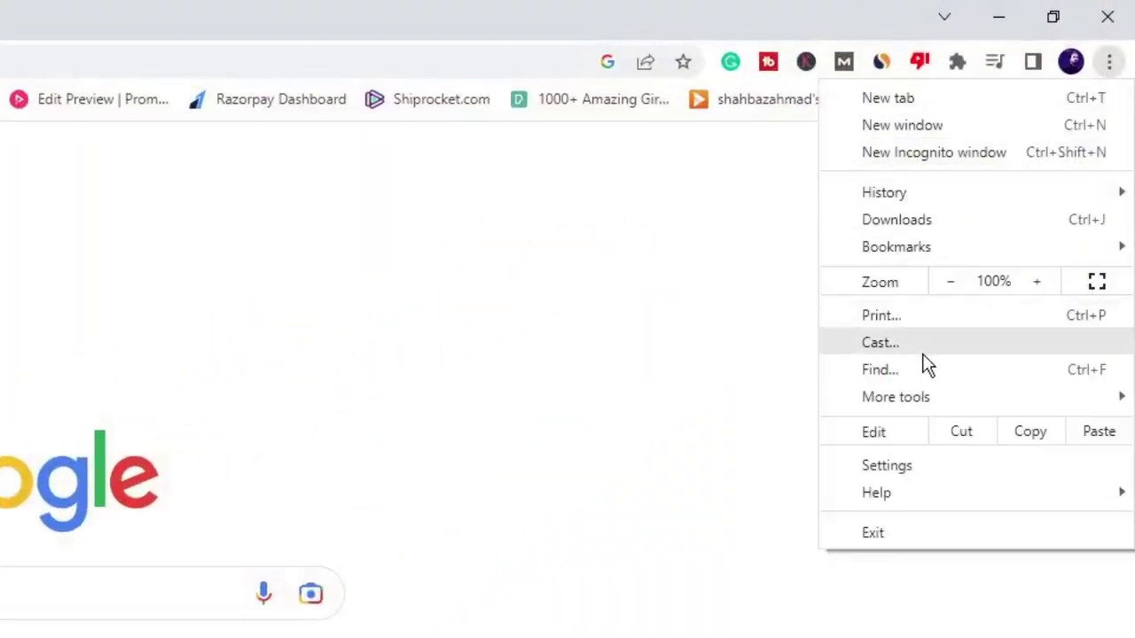
left_click(883, 467)
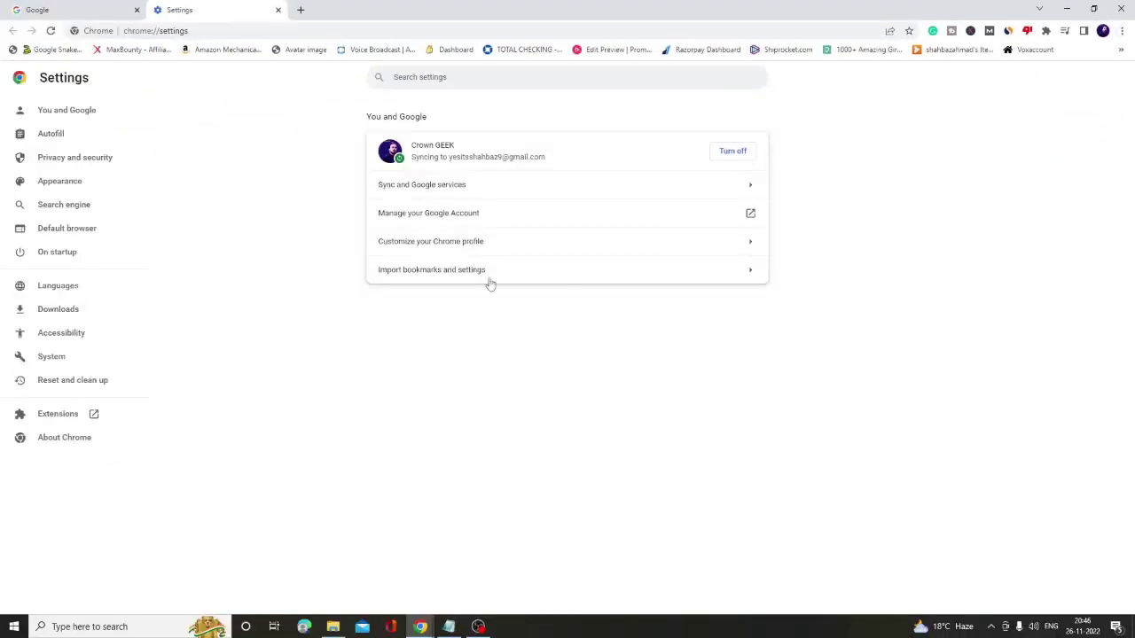
left_click(93, 160)
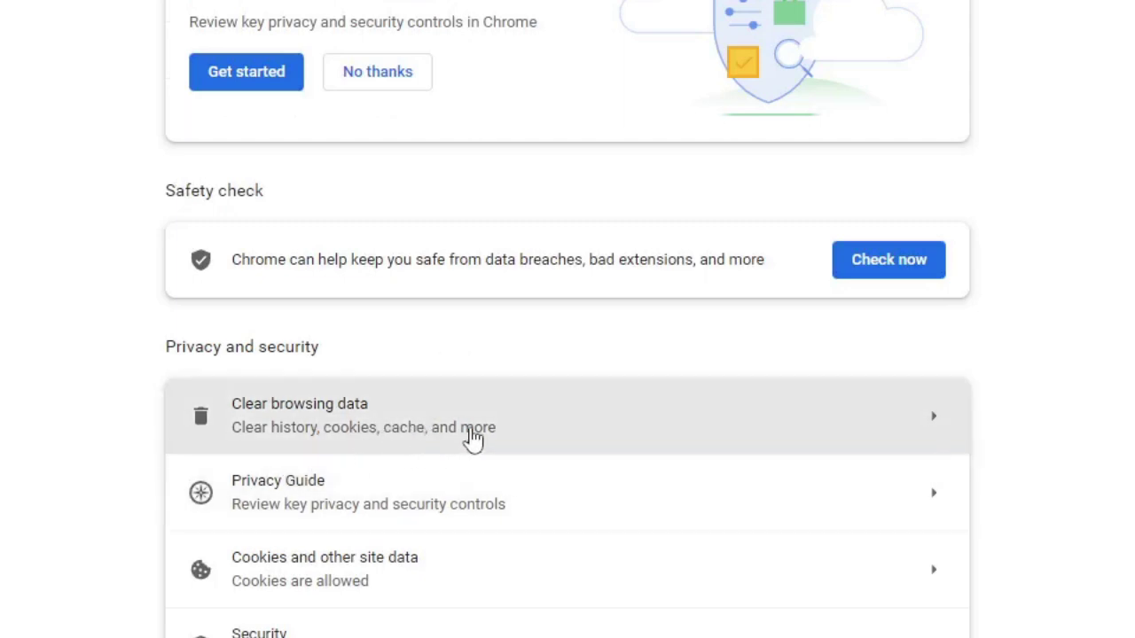
left_click(535, 438)
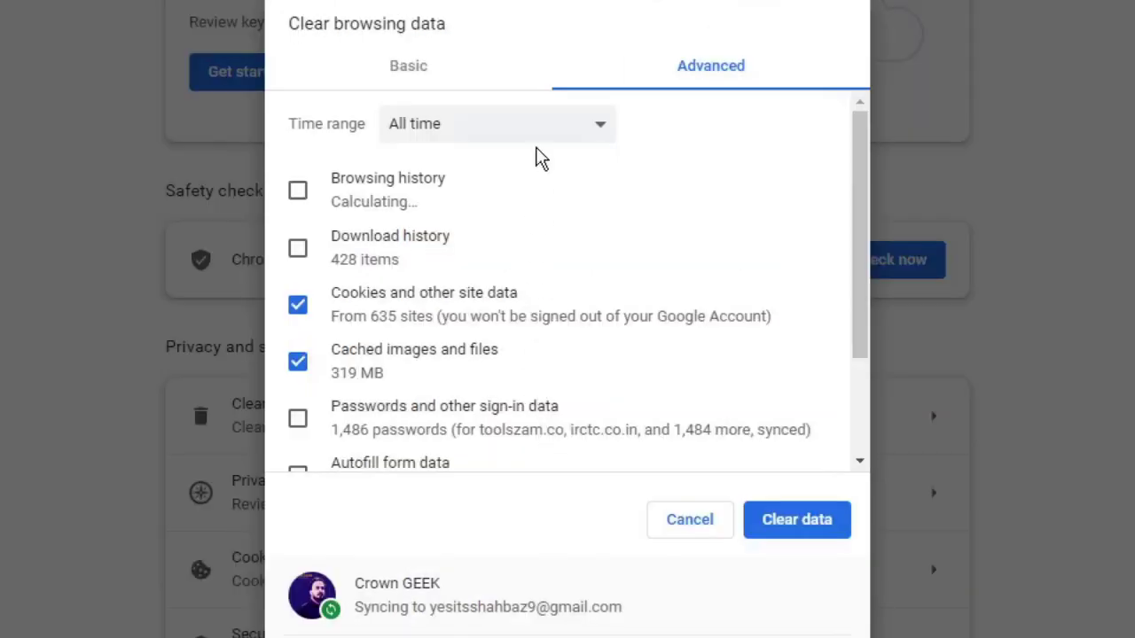
Step: On the Advanced tab, tick Download history, Site settings and Hosted app data, then cancel without clearing
left_click(510, 73)
left_click(690, 76)
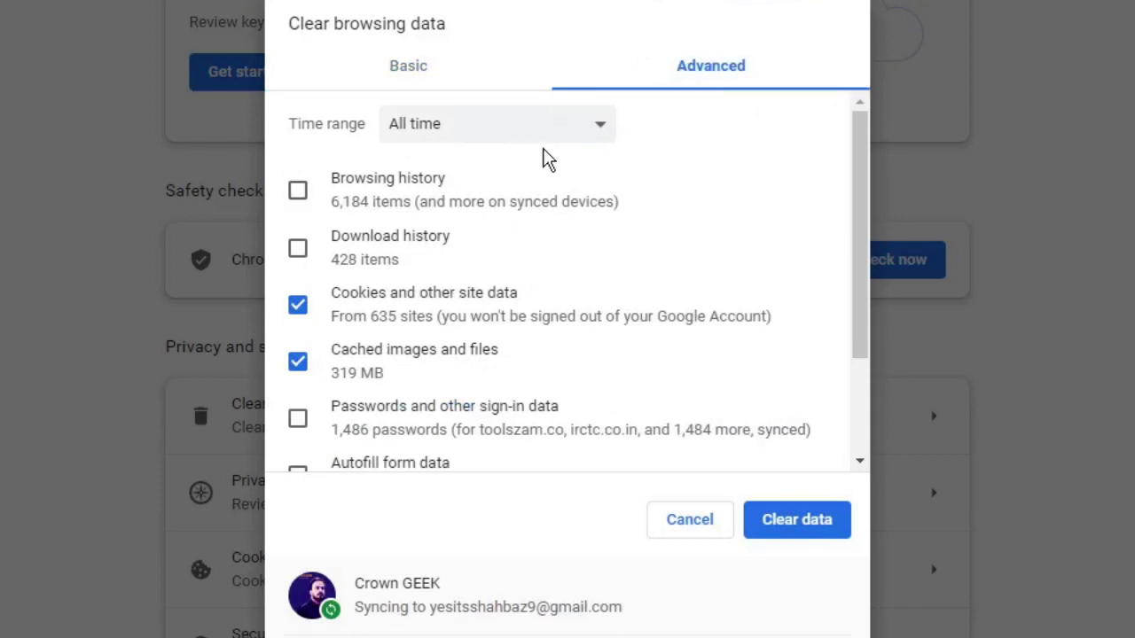
left_click(298, 251)
scroll(306, 258, "down", 3)
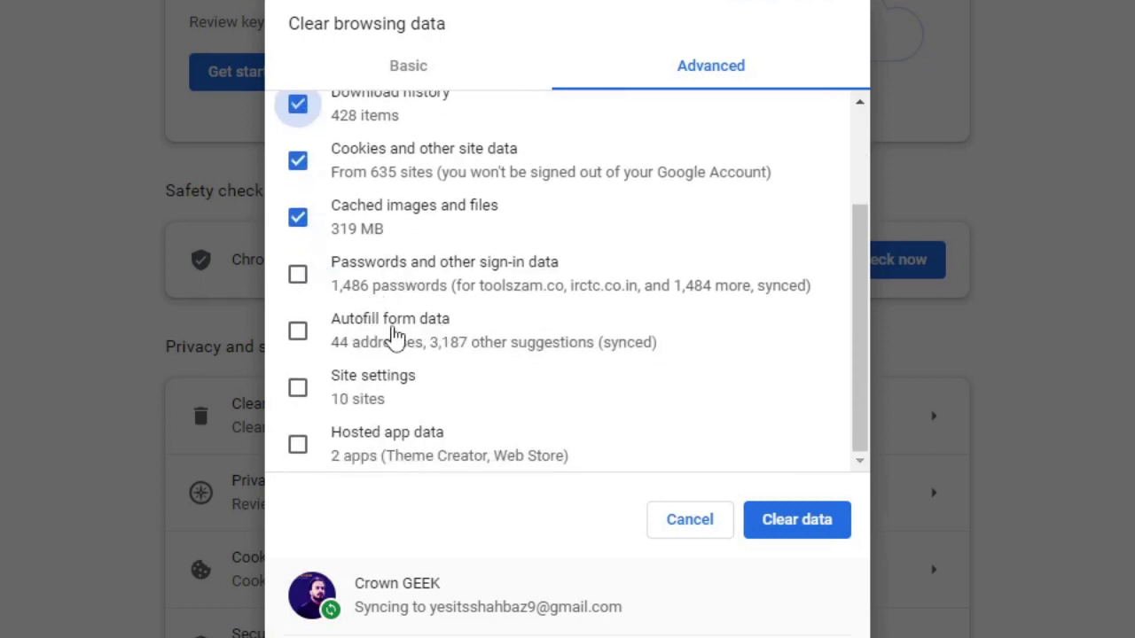
left_click(298, 390)
left_click(299, 447)
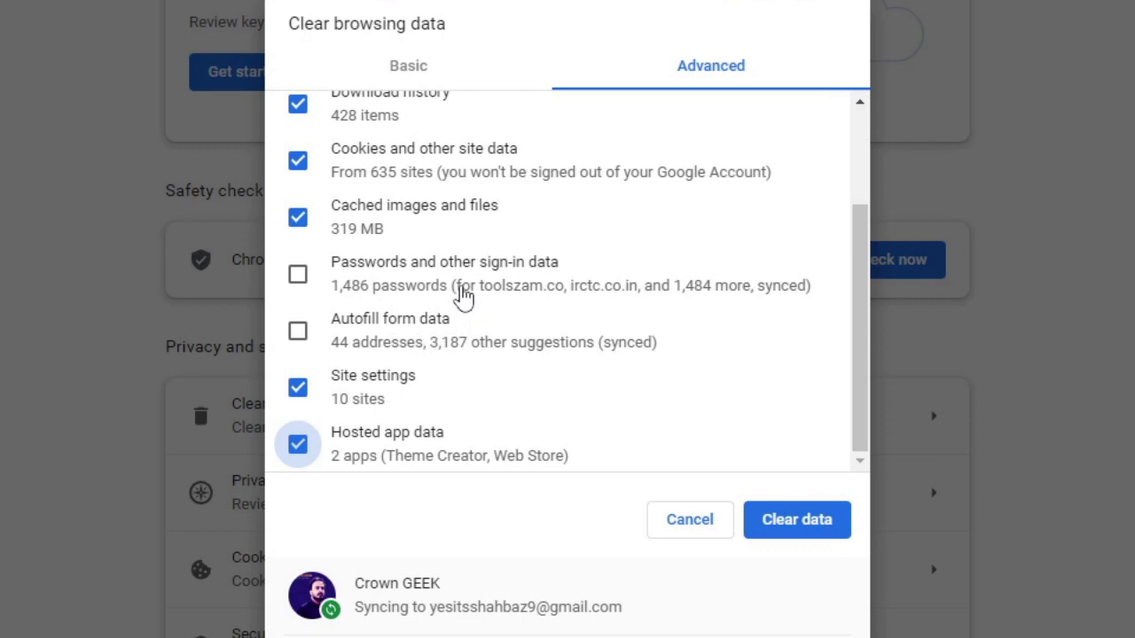
left_click(671, 524)
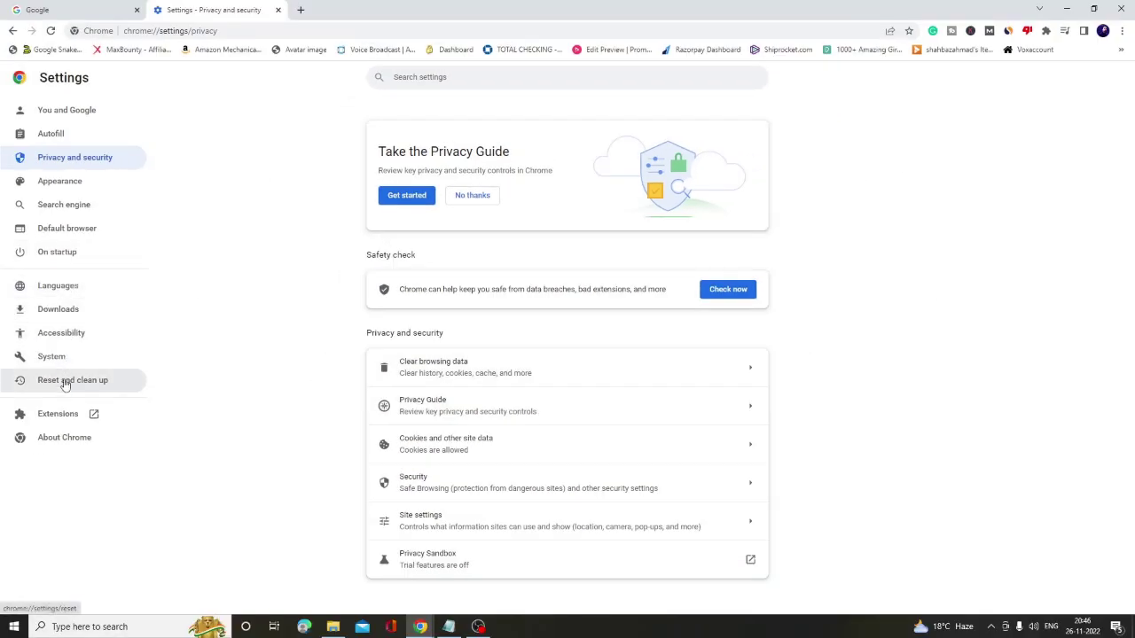
Step: Under Reset and clean up, choose Restore settings to their original defaults to bring up Reset settings?
left_click(111, 387)
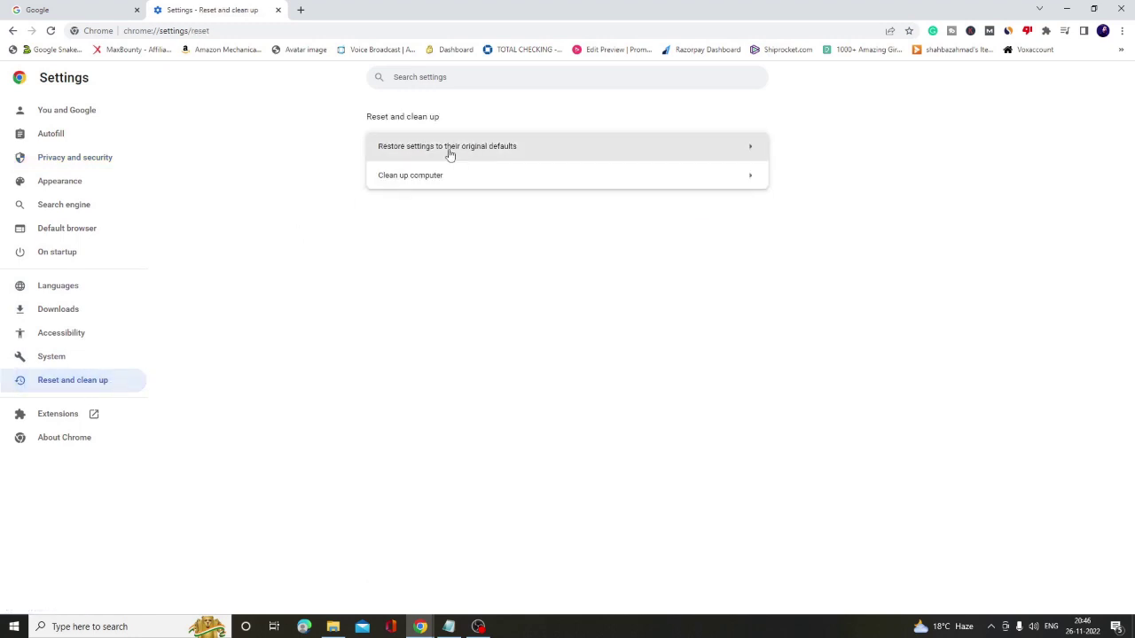
left_click(515, 151)
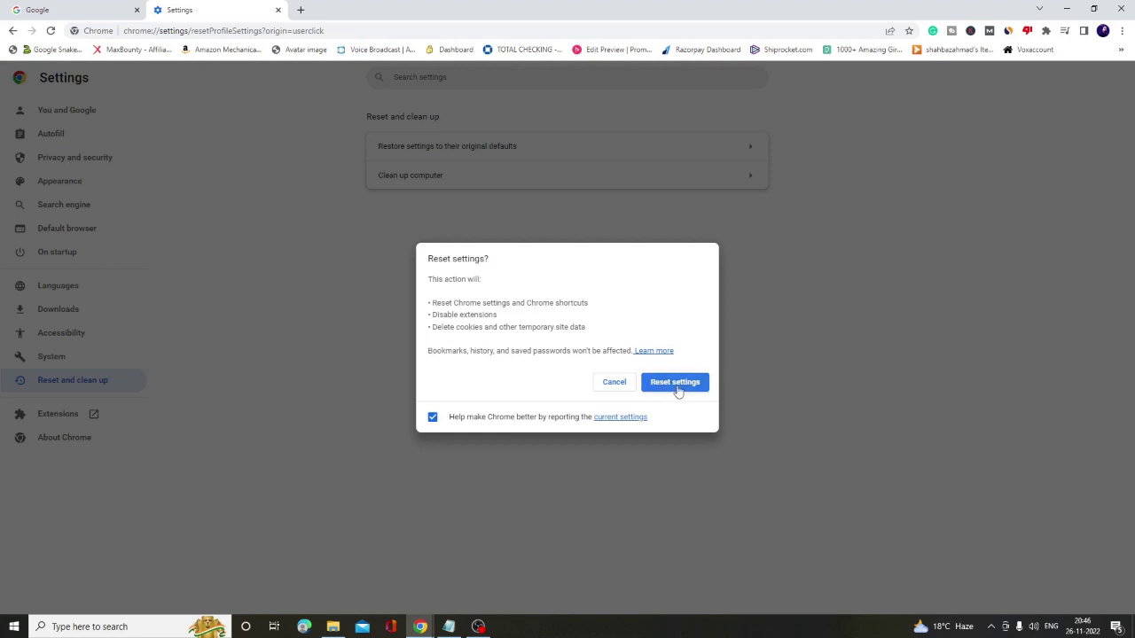